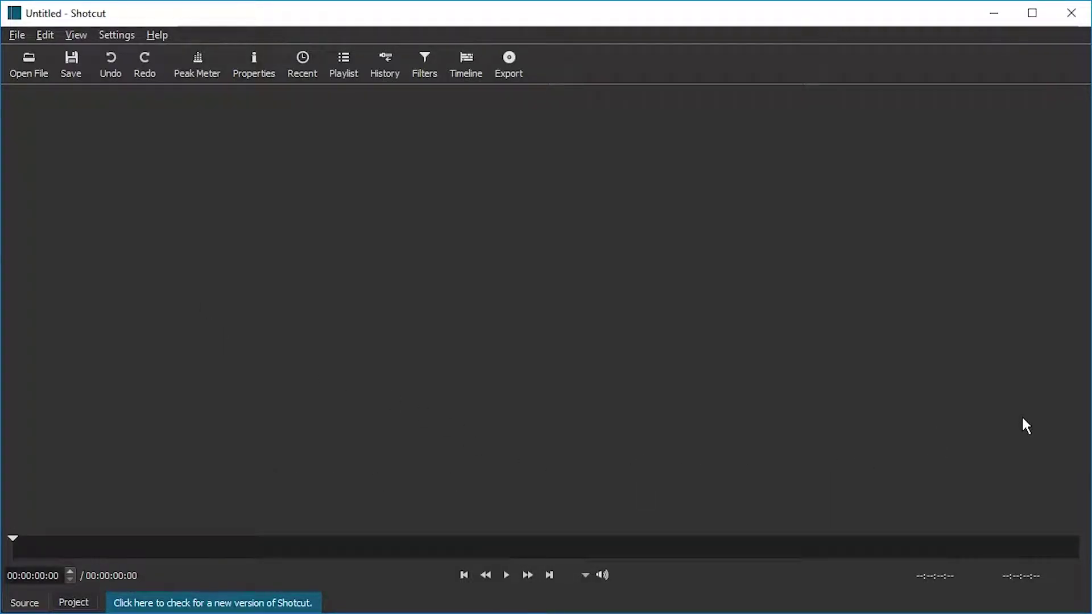
Open Xonotic.mp4 from the file explorer and place it on a video track in the timeline
left_click_drag(1091, 302, 1058, 302)
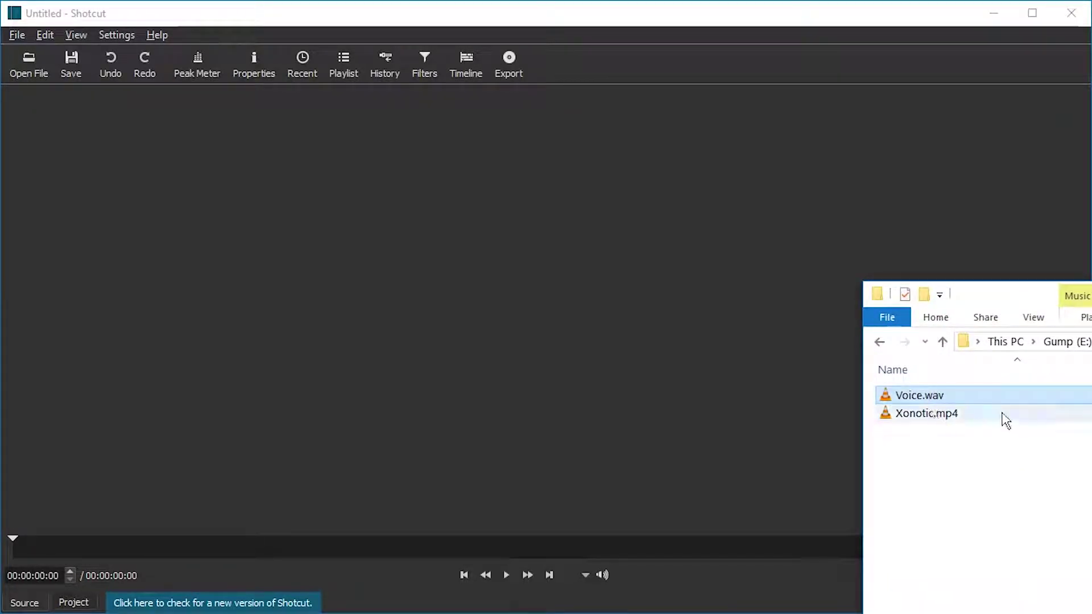
left_click_drag(929, 419, 533, 324)
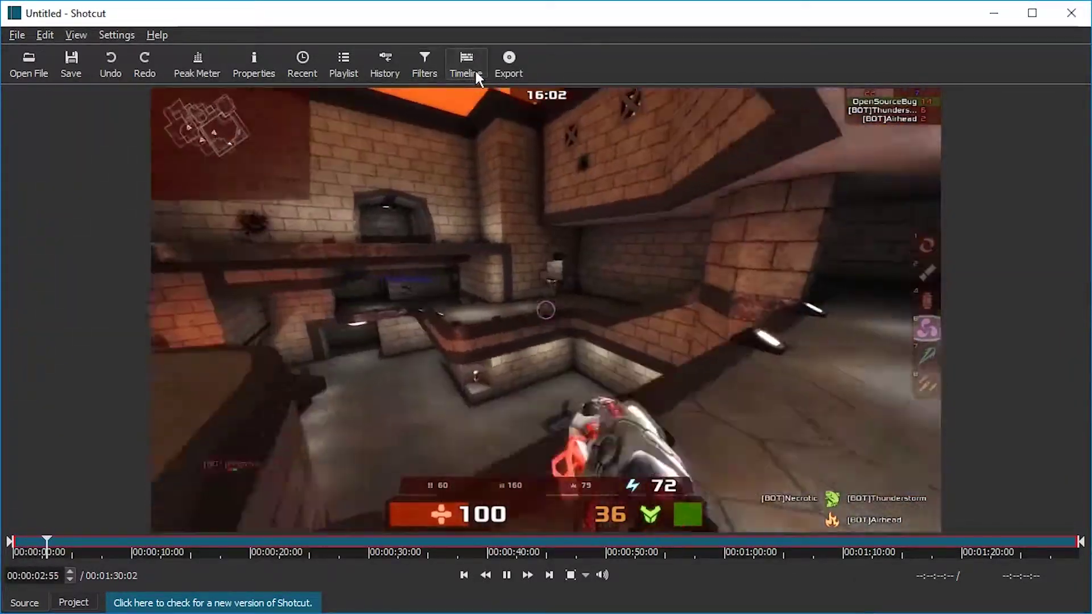
left_click(469, 67)
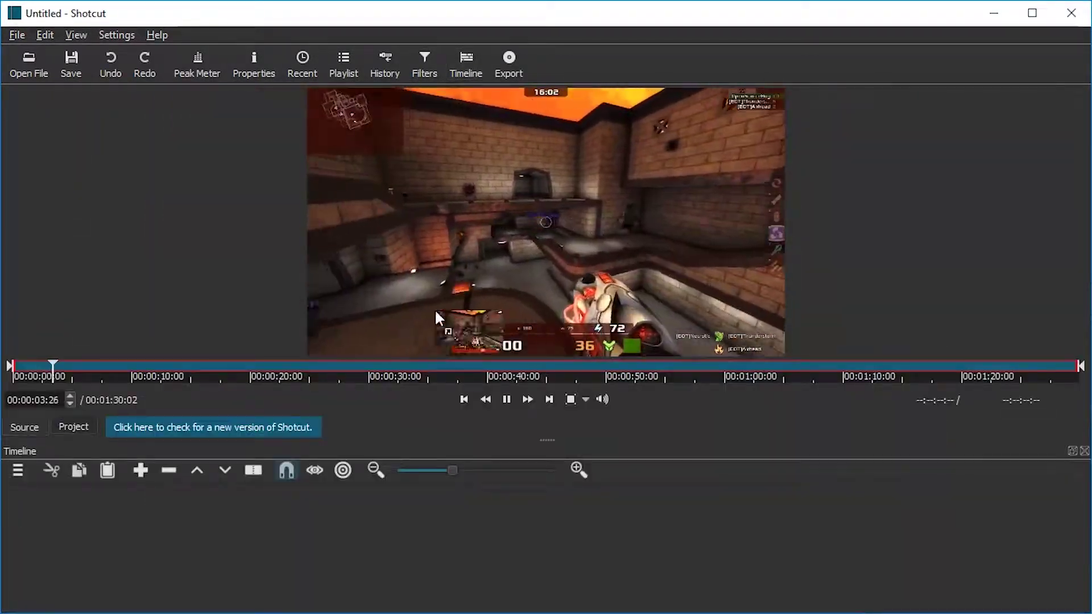
left_click_drag(438, 312, 123, 499)
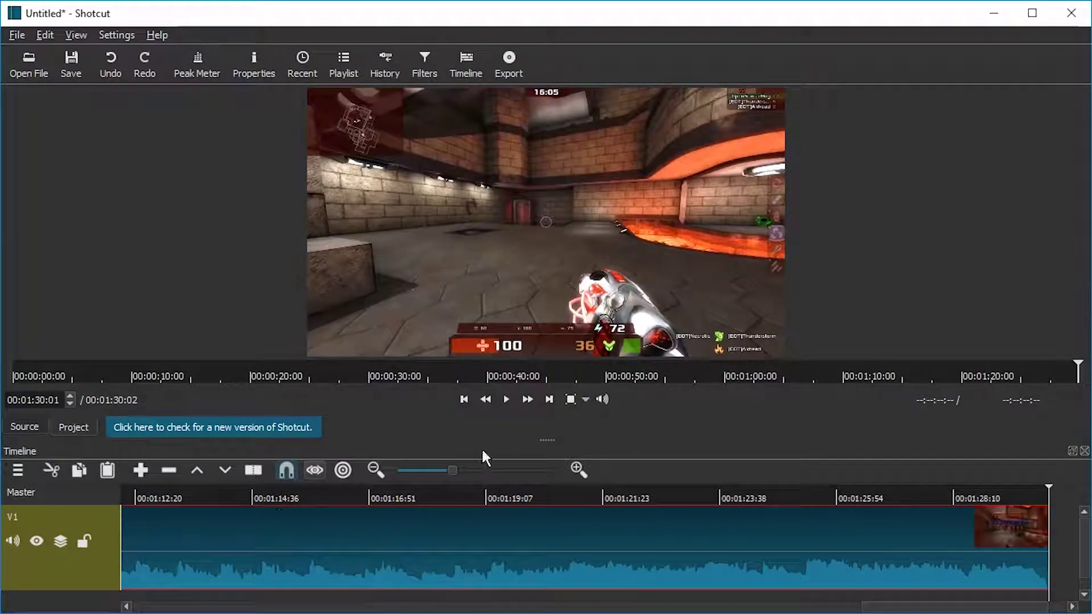
Make the timeline track shorter and enlarge the timeline area, with the playhead at about 00:01:00:48
scroll(107, 549, "down", 3, "shift")
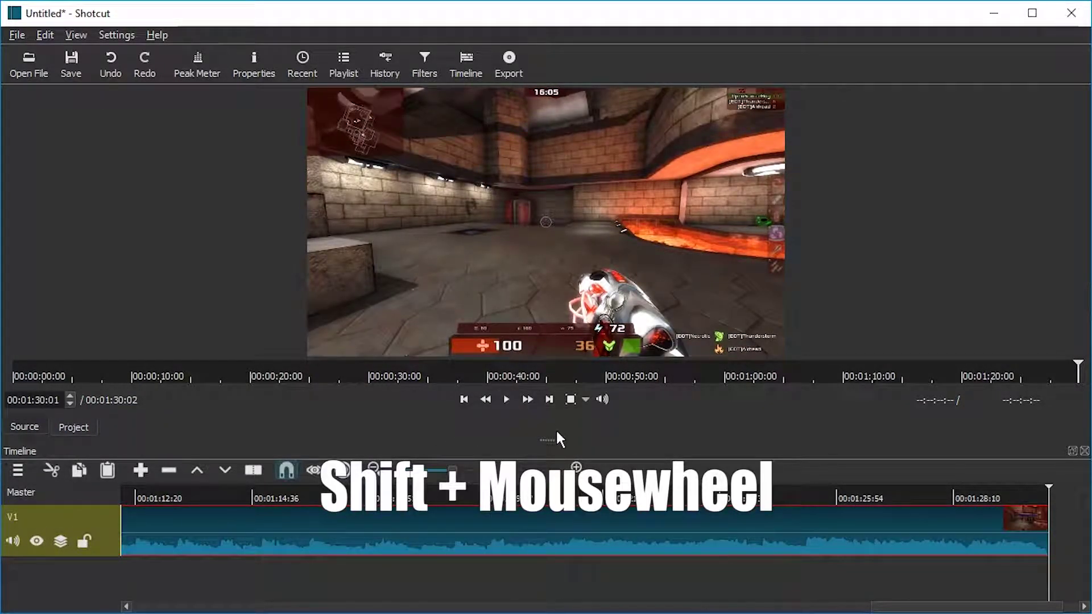
left_click_drag(548, 438, 575, 389)
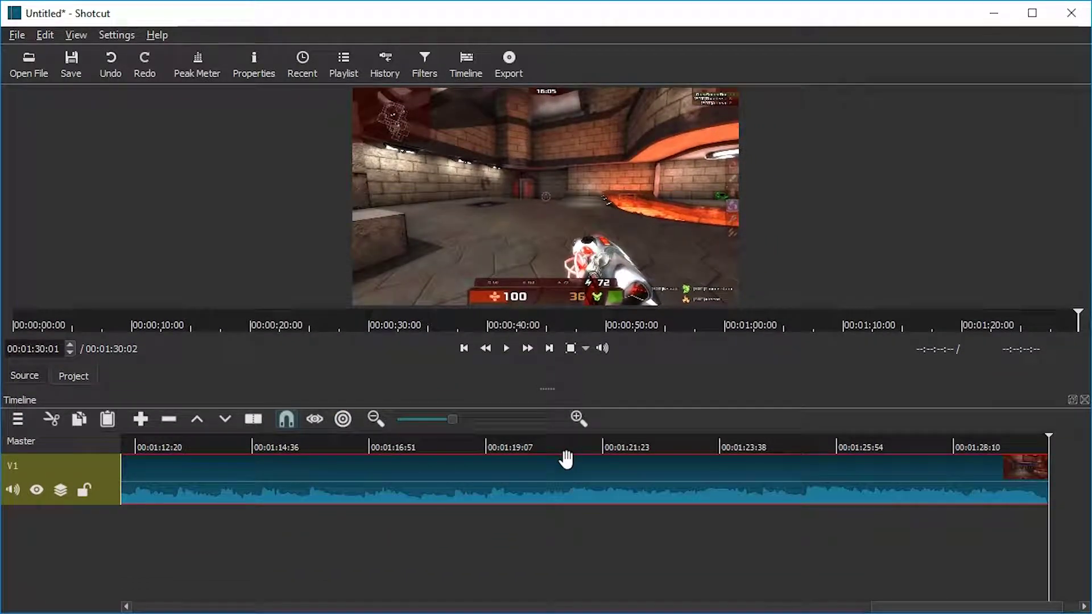
left_click_drag(235, 446, 68, 452)
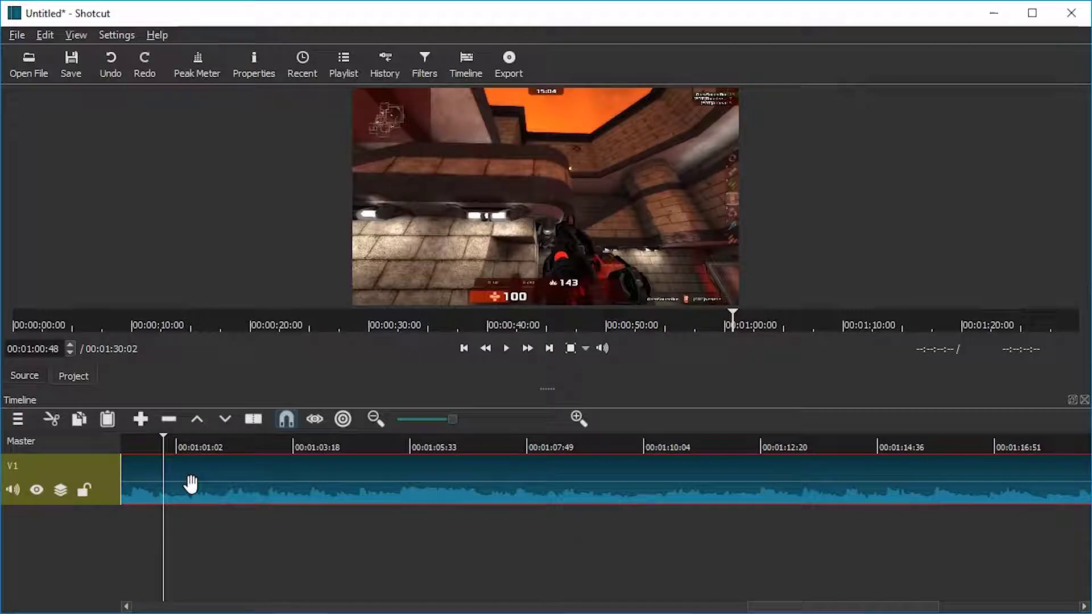
Show the playlist and add Voice.wav to it from the file explorer
key("alt+Tab")
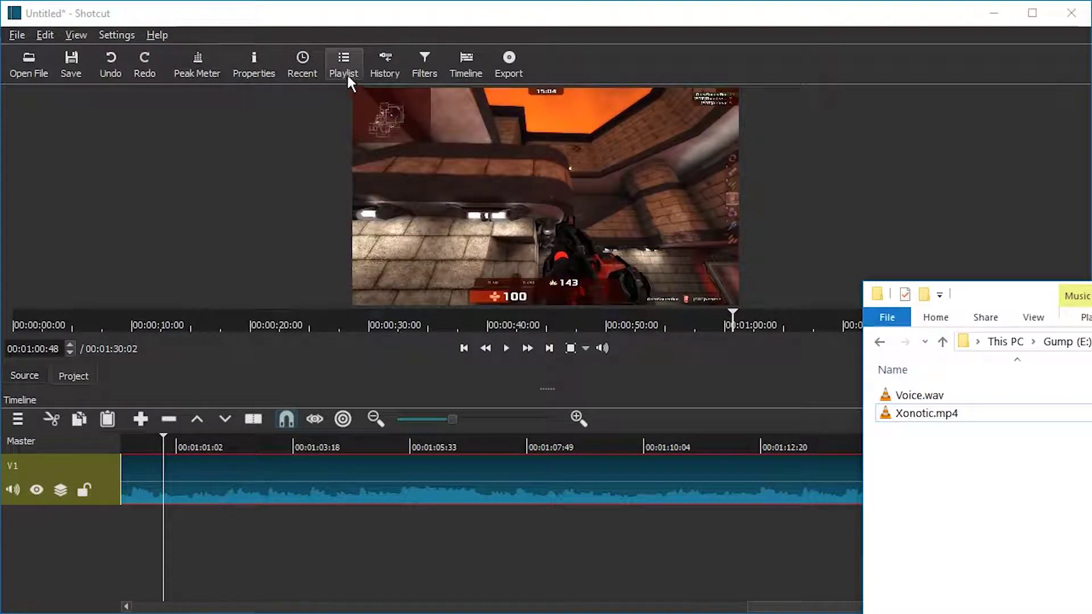
left_click(343, 65)
key("alt+Tab")
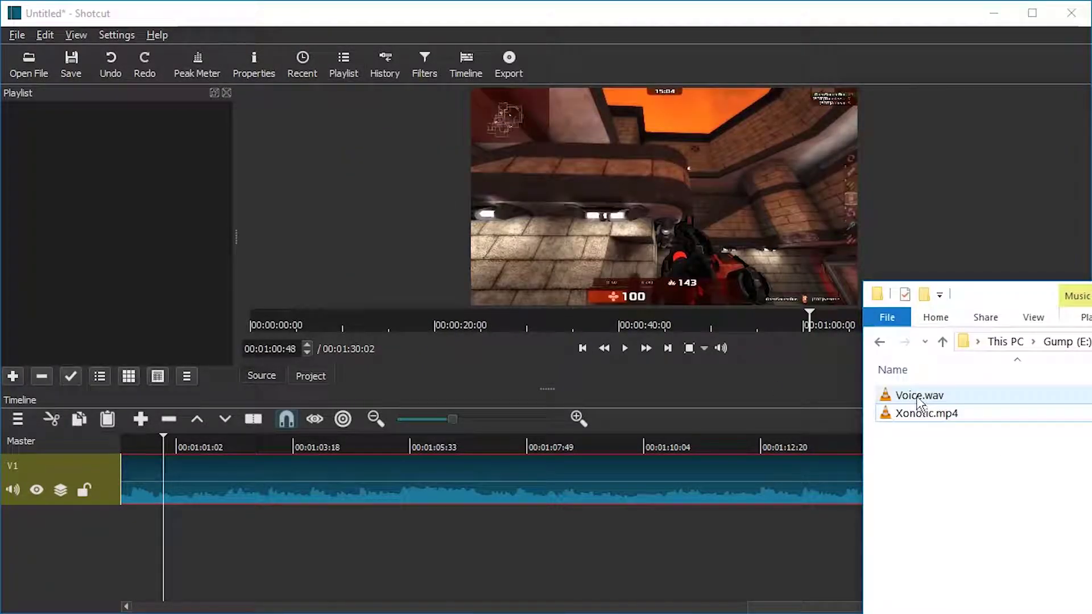
left_click_drag(919, 399, 138, 231)
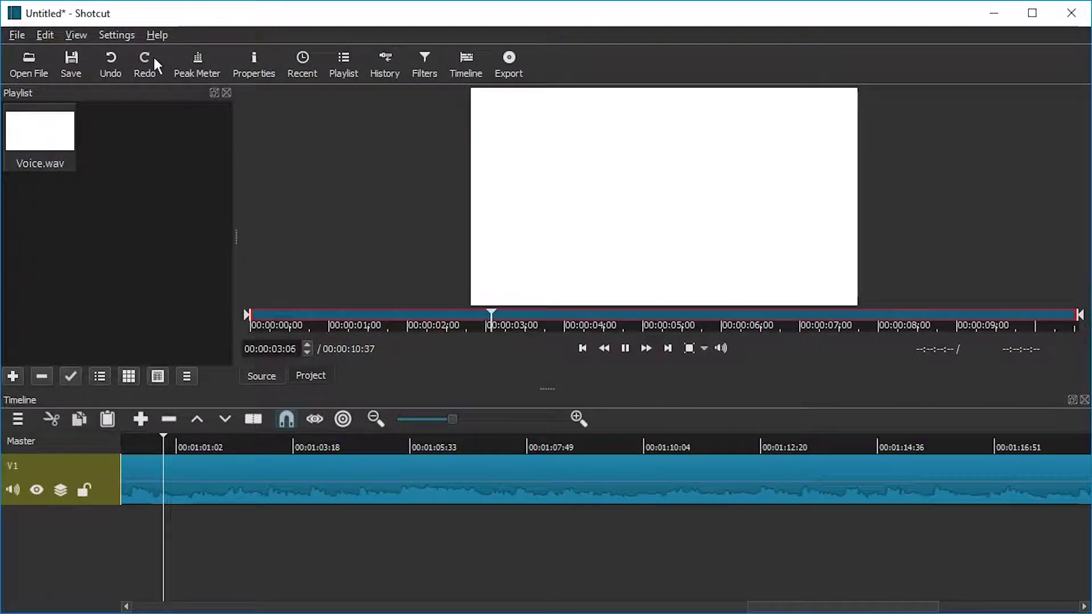
left_click(1089, 476)
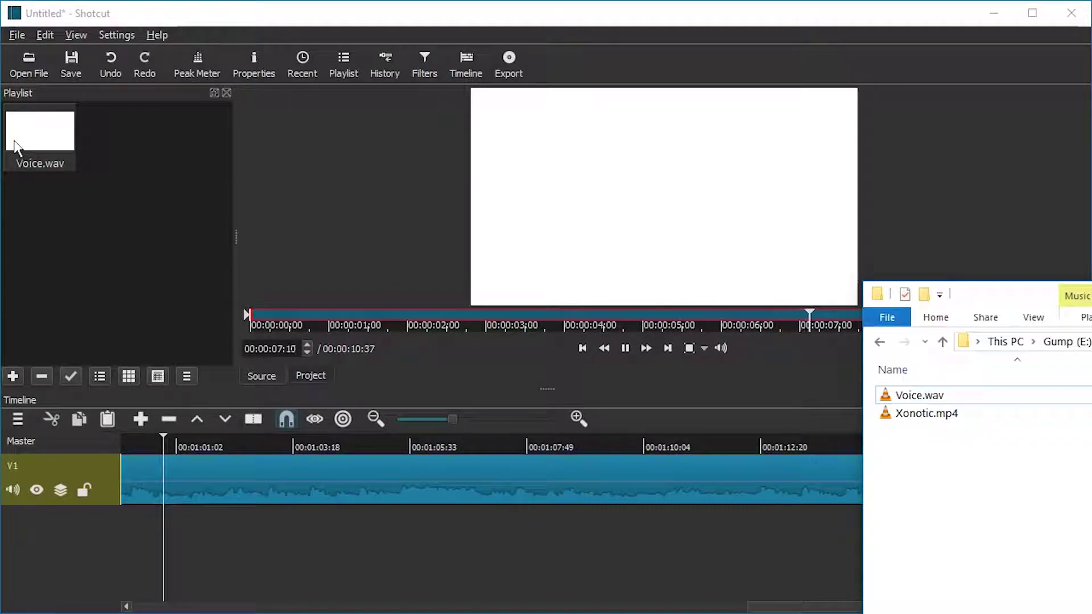
left_click_drag(24, 151, 86, 277)
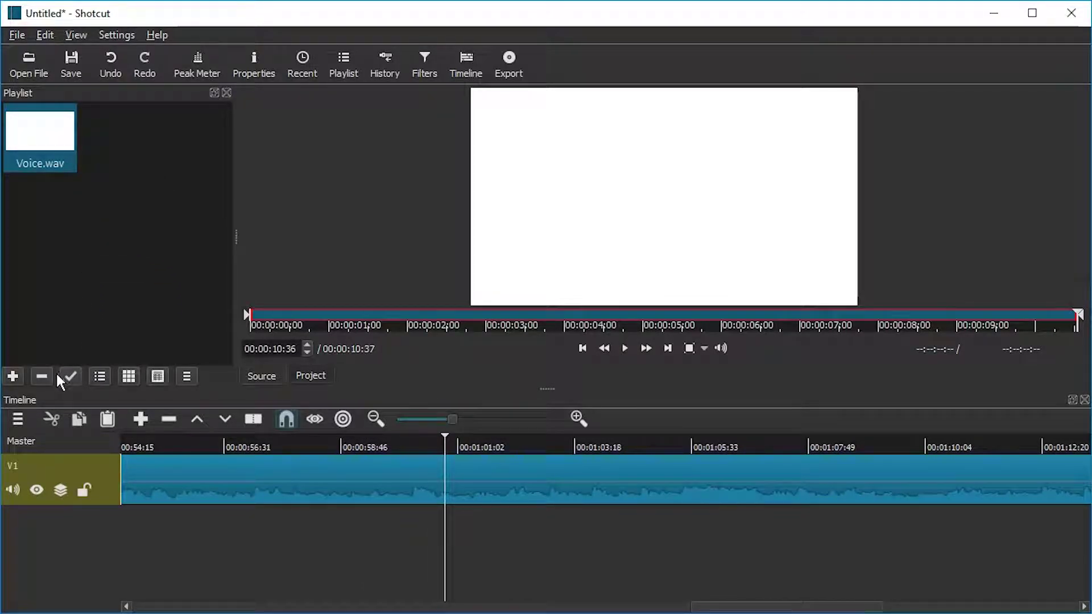
Add an audio track to the timeline and place Voice.wav from the playlist on it
left_click(19, 420)
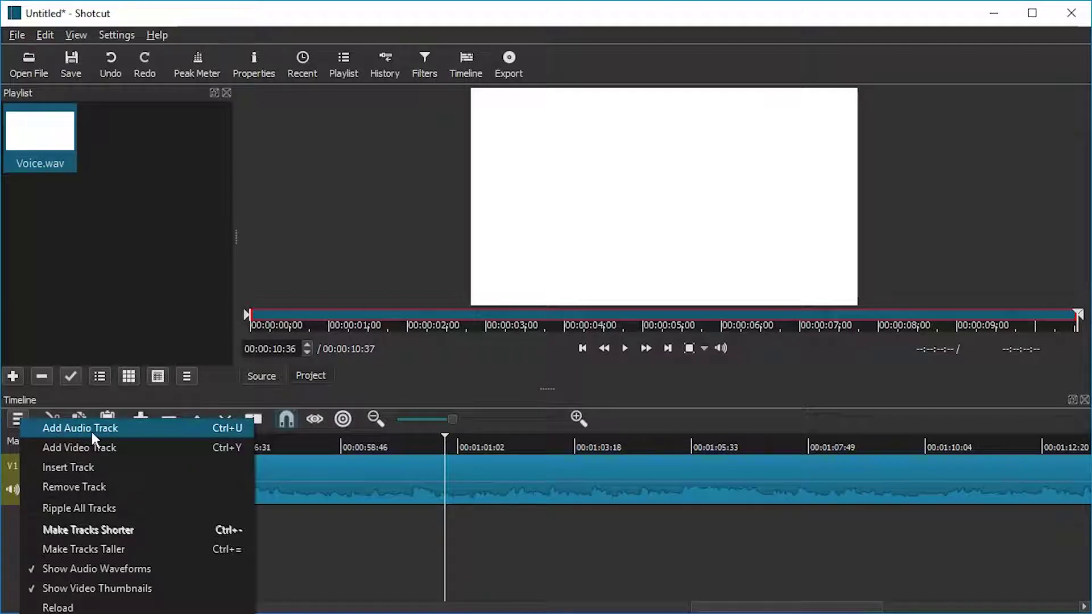
left_click(228, 427)
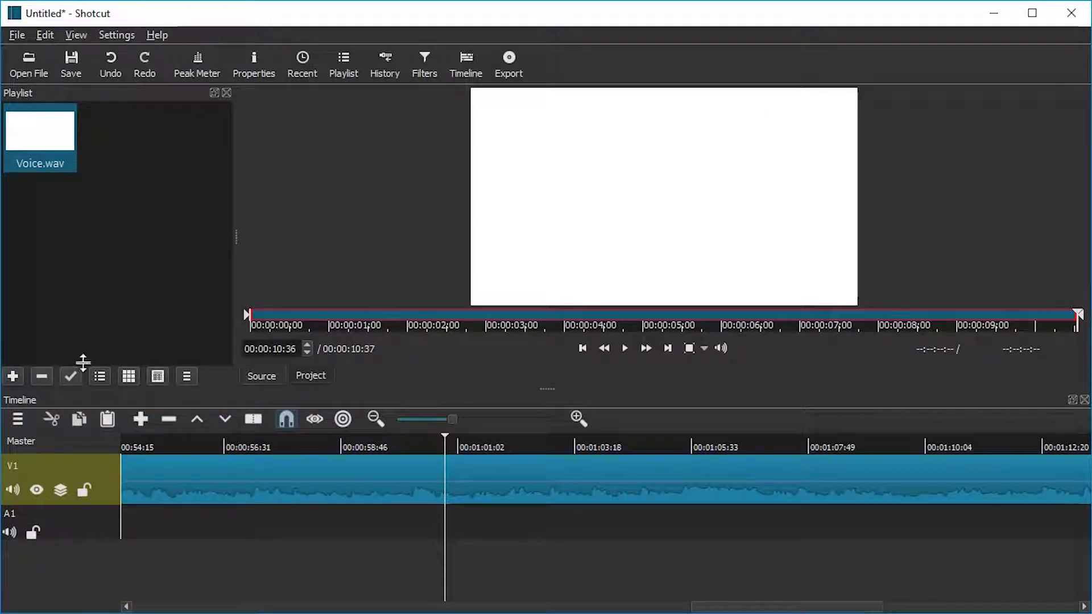
left_click_drag(54, 139, 146, 517)
Split Xonotic.mp4 shortly before and after the voice recording, at about 00:00:23:34 and 00:00:38:47
left_click_drag(452, 419, 410, 419)
left_click(150, 448)
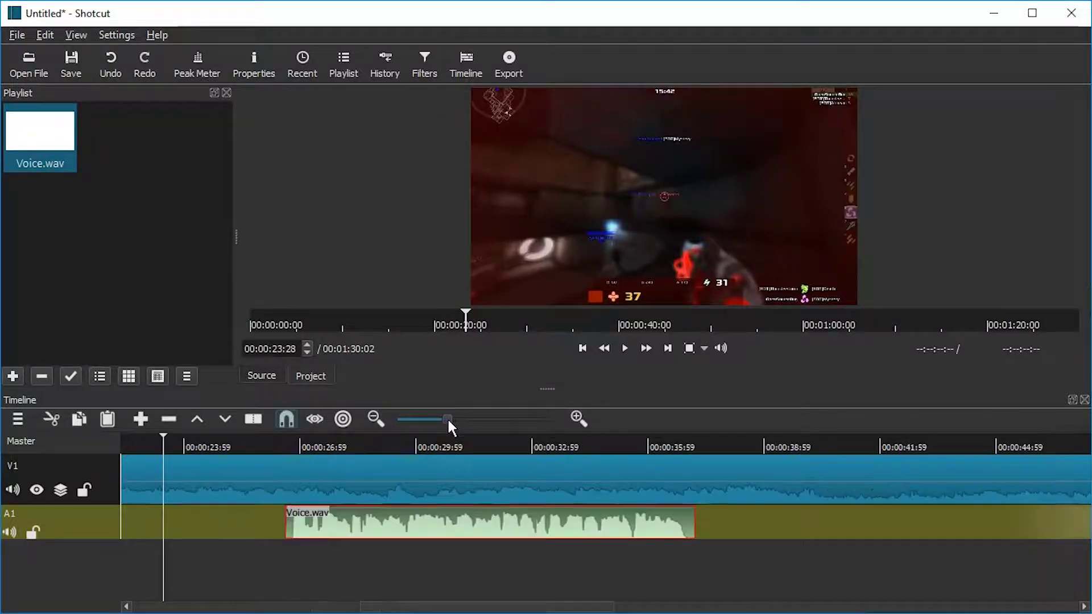
left_click(232, 451)
left_click(167, 449)
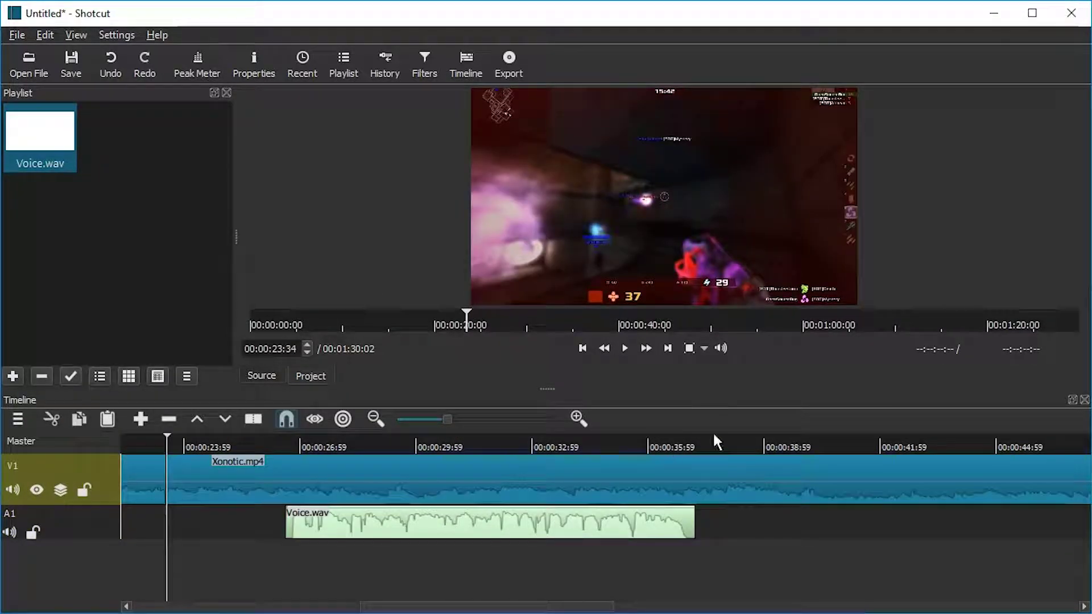
left_click(755, 441)
key("s")
Remove the Xonotic.mp4 segments outside the two splits and move the Voice.wav clip back under the remaining segment
right_click(786, 464)
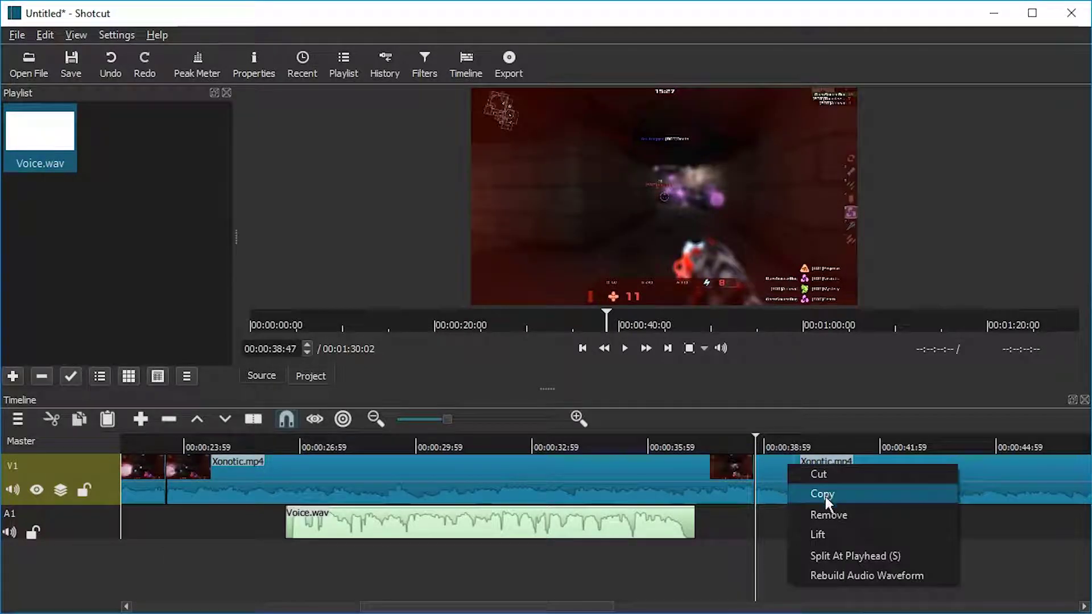
left_click(827, 508)
right_click(341, 467)
left_click(368, 517)
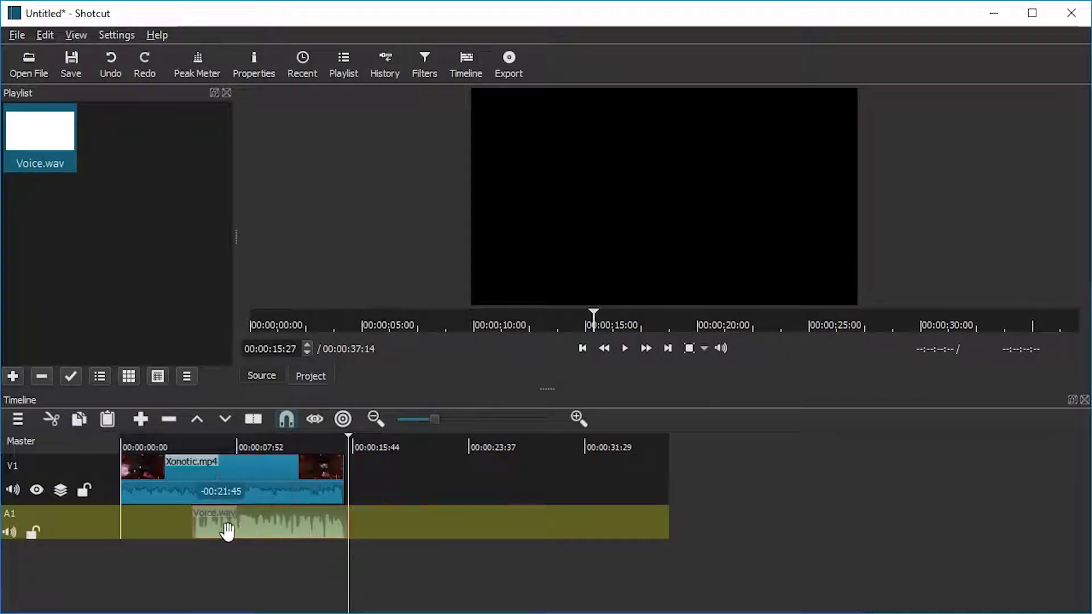
mouse_move(228, 532)
left_mouse_down()
mouse_move(195, 523)
mouse_move(213, 524)
left_mouse_up()
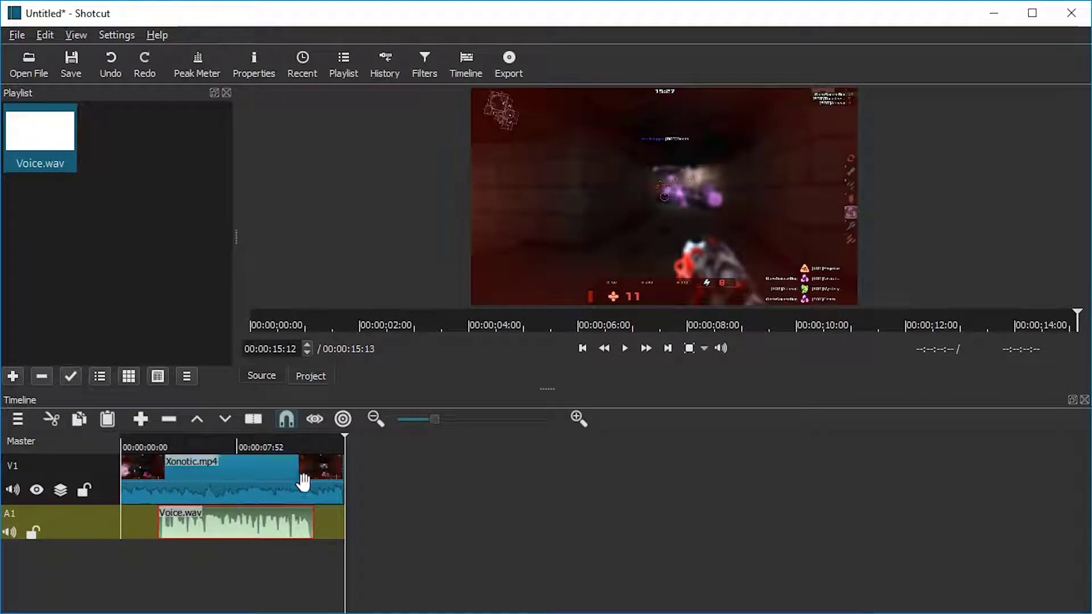
left_click(447, 419)
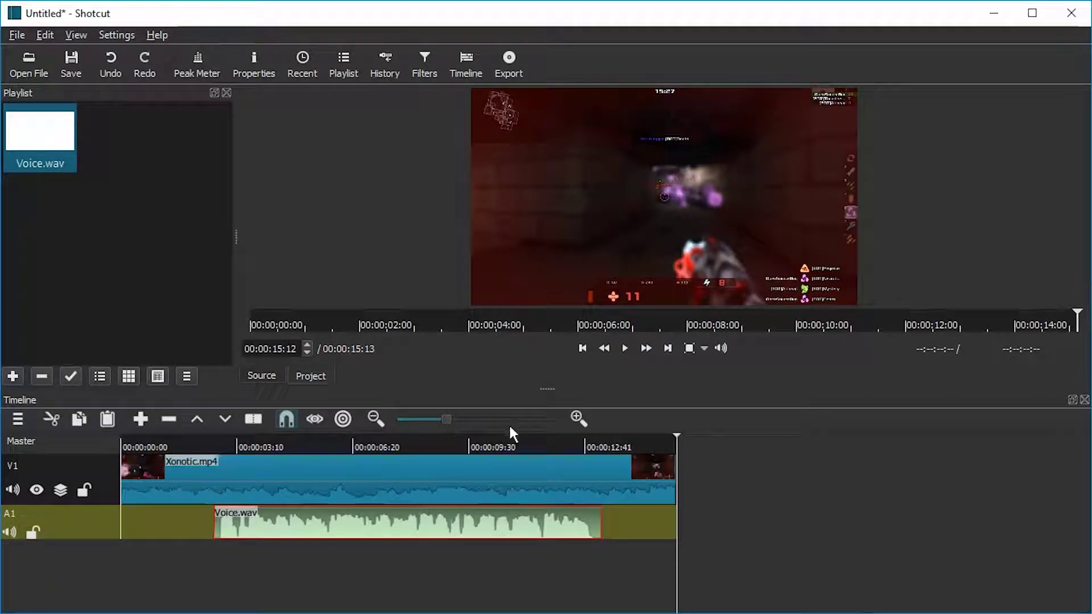
Play the timeline from near its start to hear the game sound together with the voice recording
left_click_drag(466, 448, 126, 455)
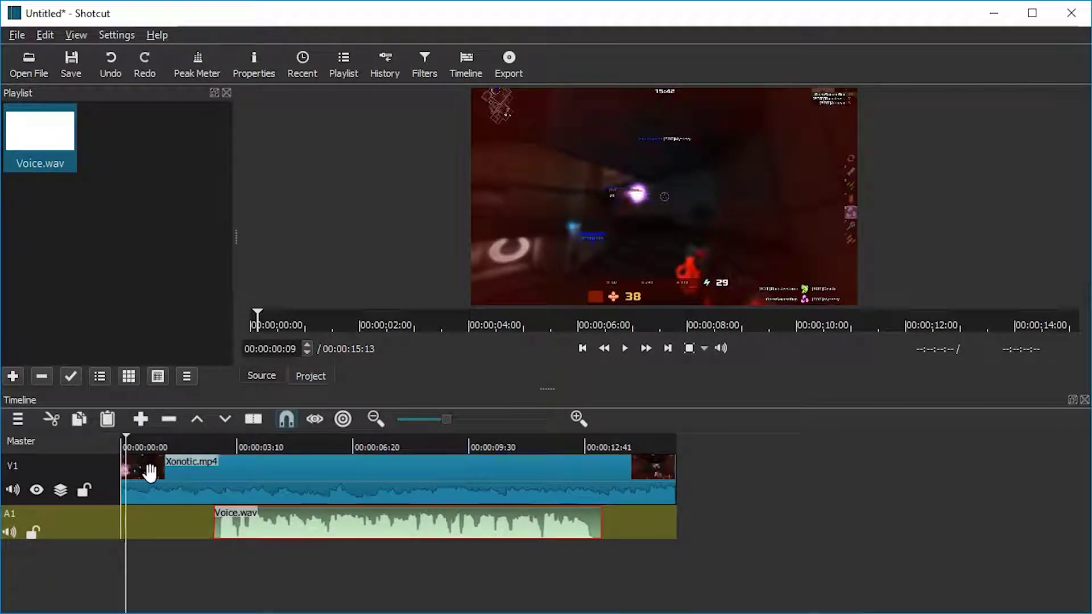
key("space")
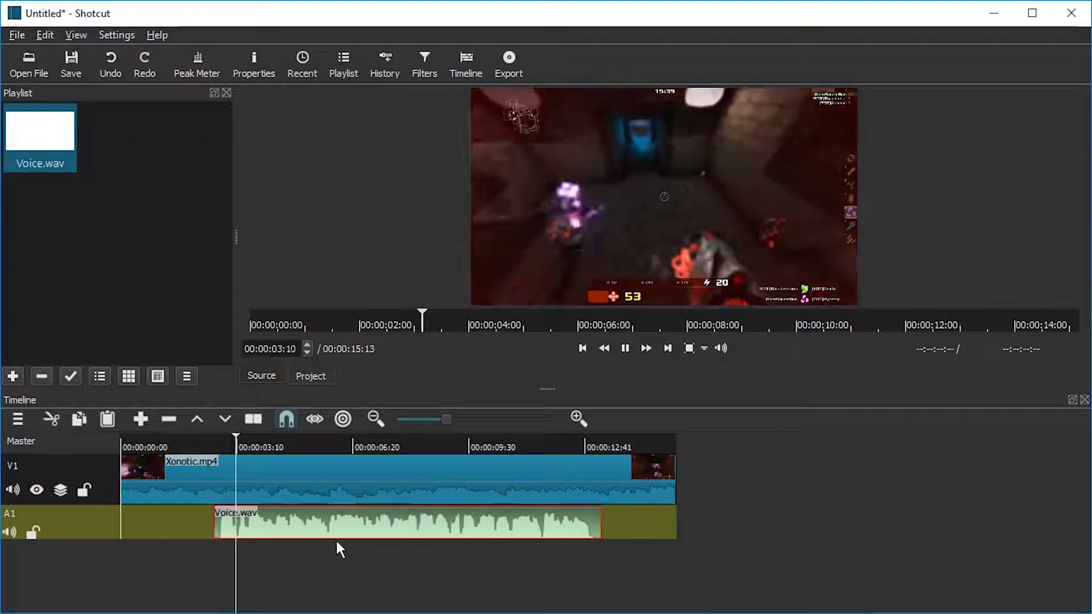
key("space")
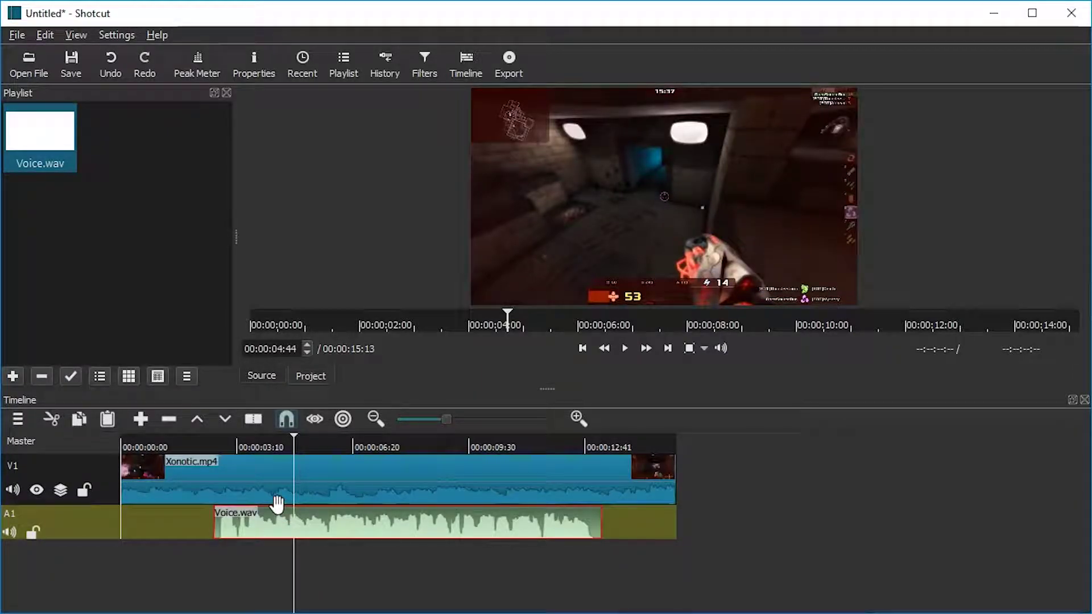
left_click(230, 443)
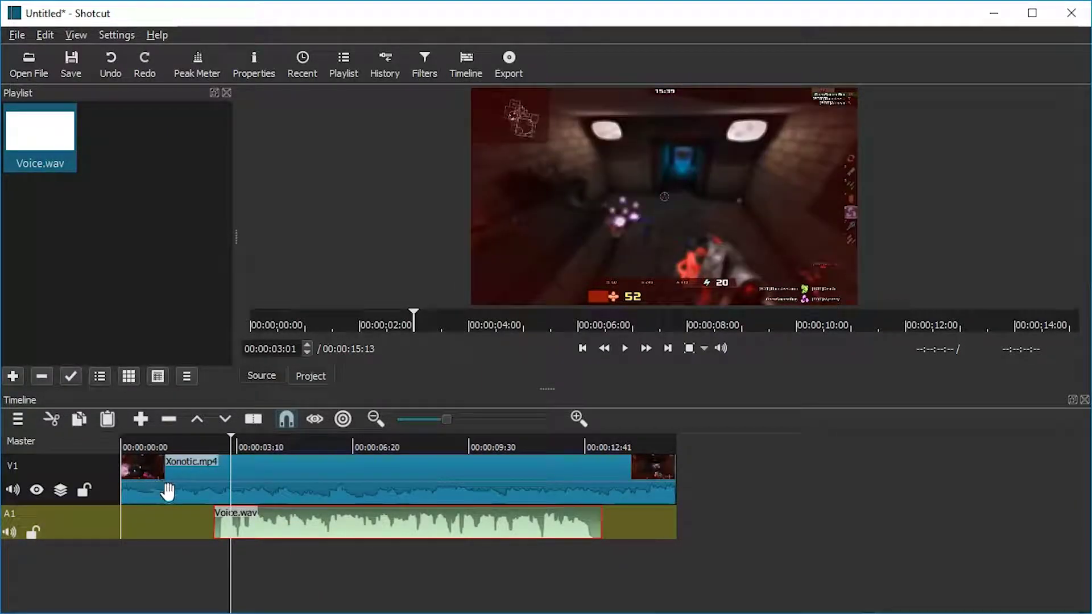
Mute video track V1 while playing the voice recording on its own, and unmute the track
left_click(168, 491)
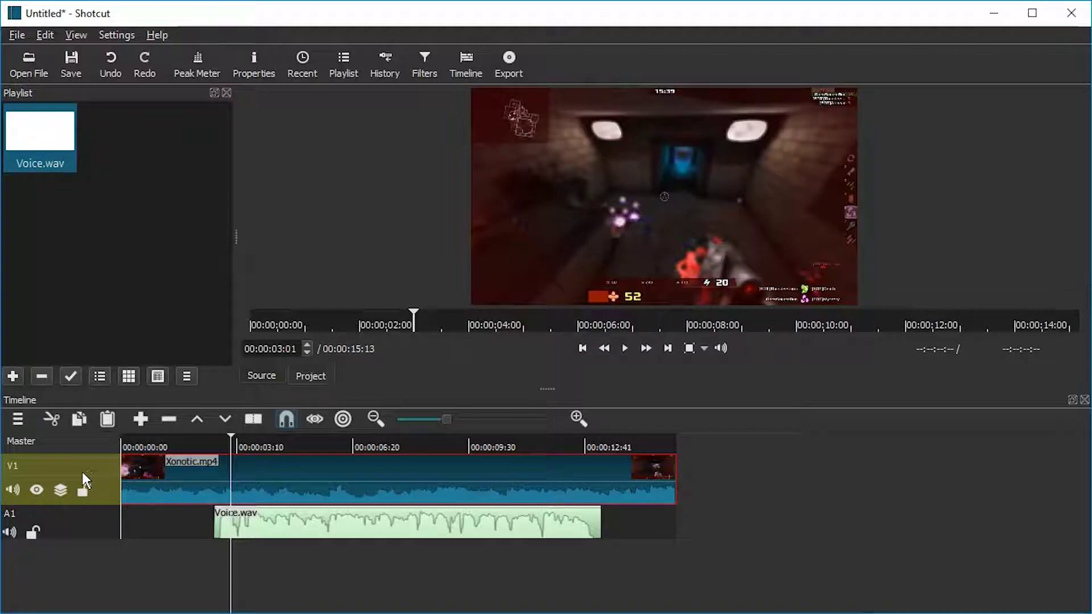
left_click(13, 491)
left_click_drag(191, 443, 158, 447)
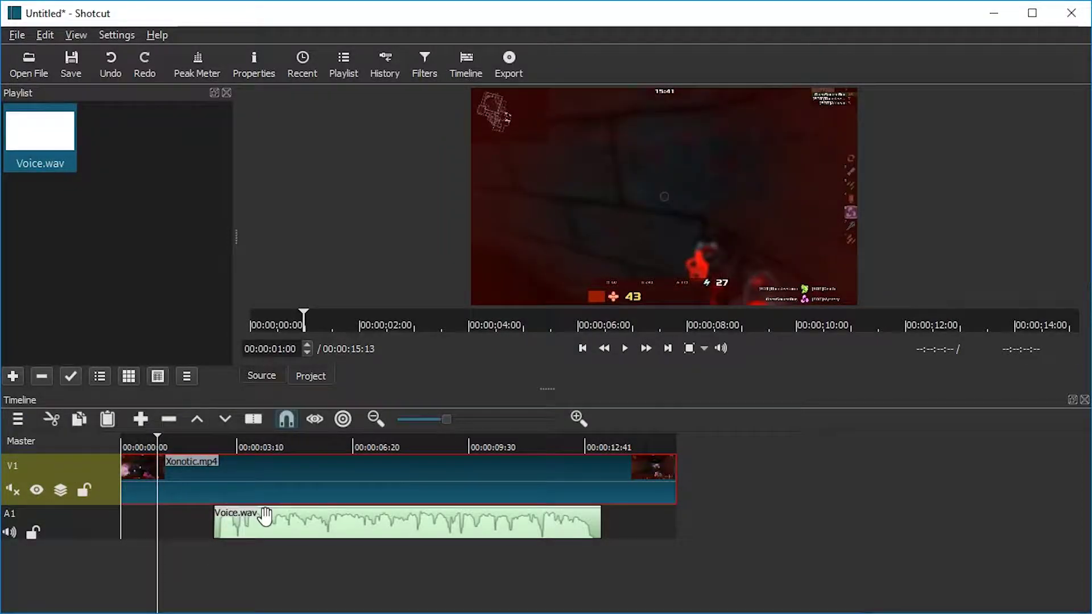
key("space")
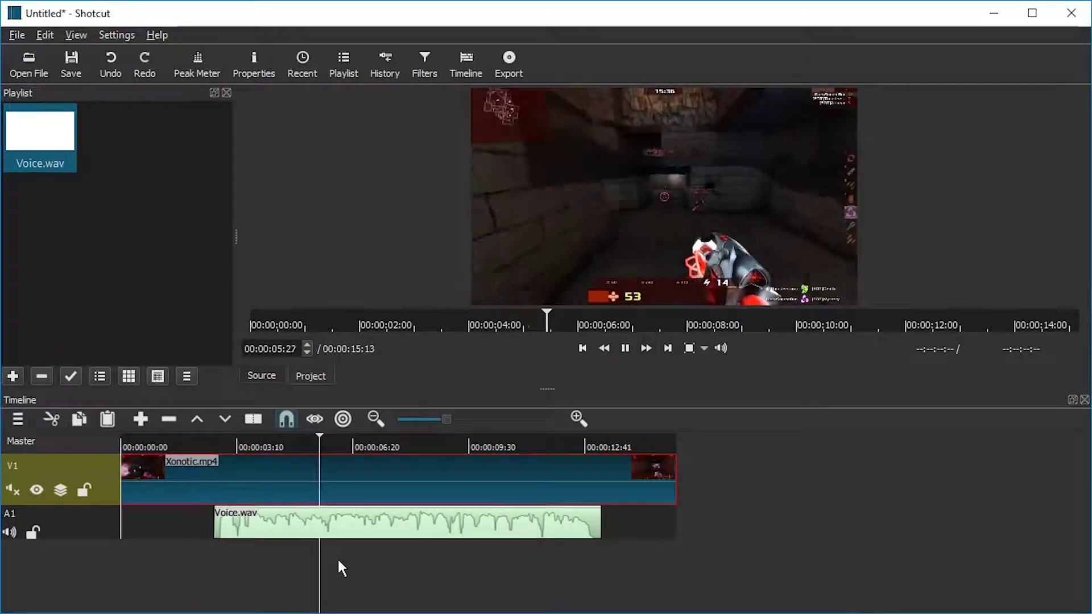
key("k")
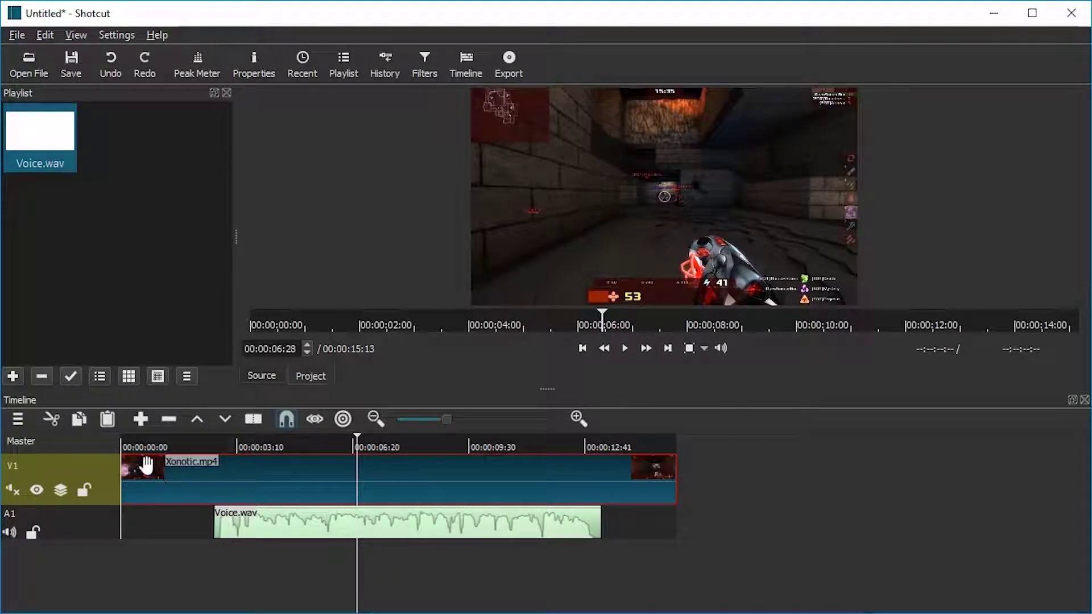
left_click(11, 492)
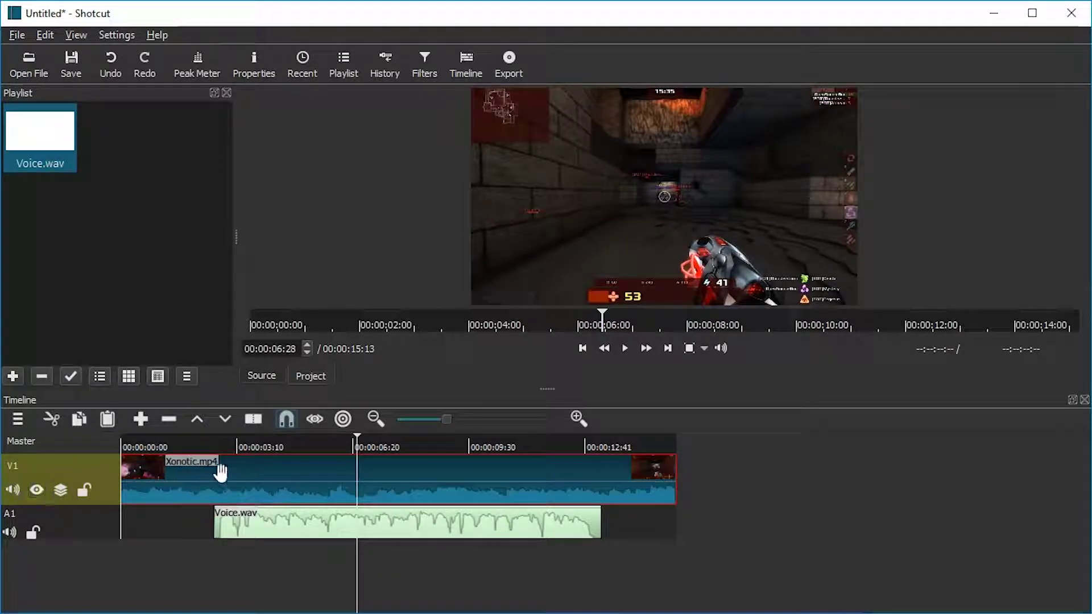
Split Xonotic.mp4 just before and just after the voice recording, at 00:00:02:18 and 00:00:13:27
left_click(205, 446)
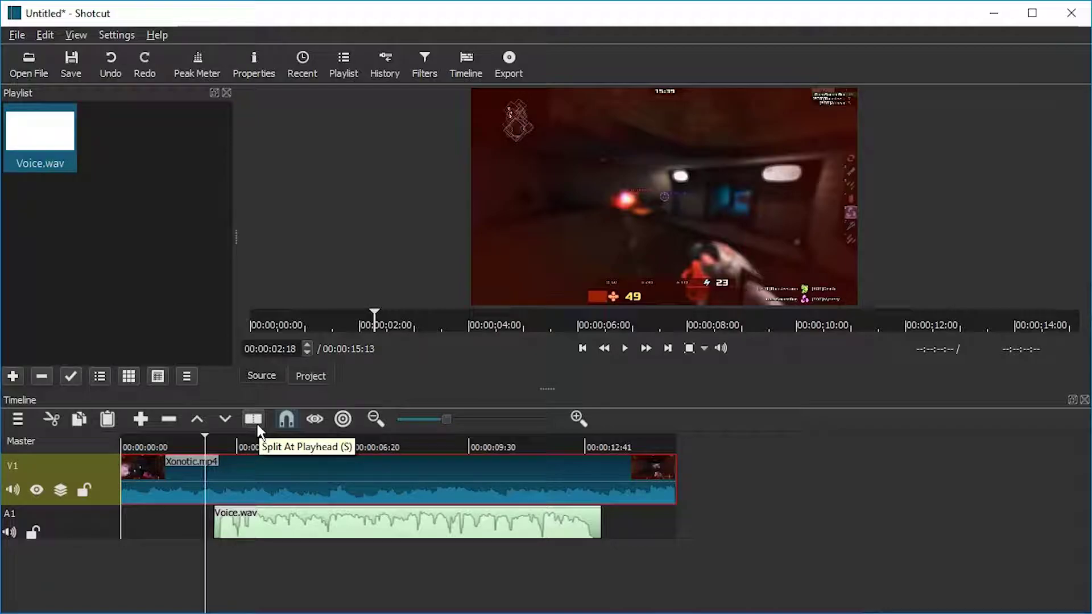
key("s")
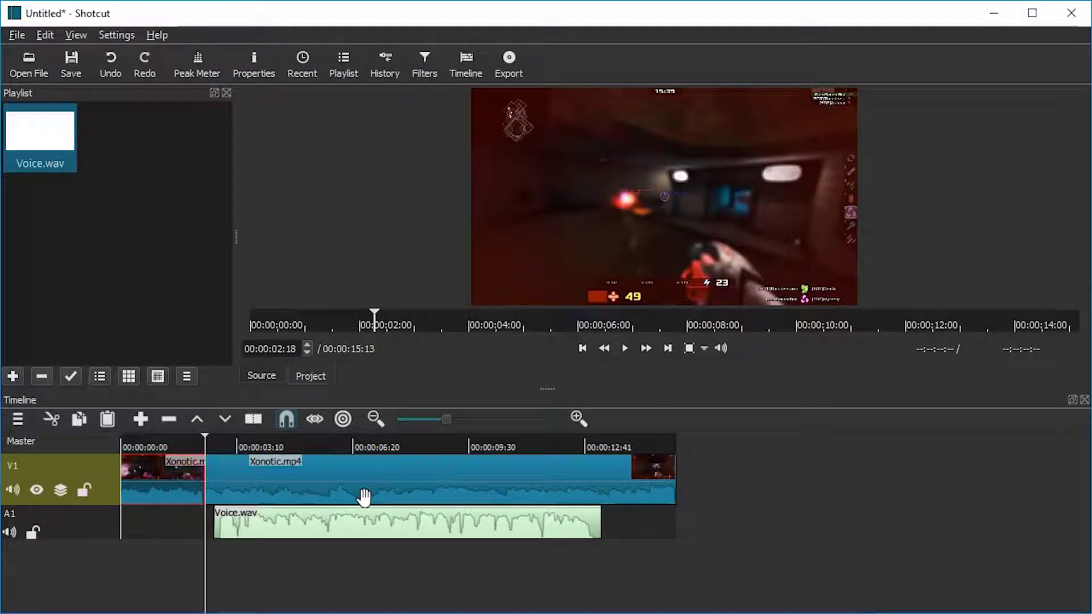
left_click(618, 445)
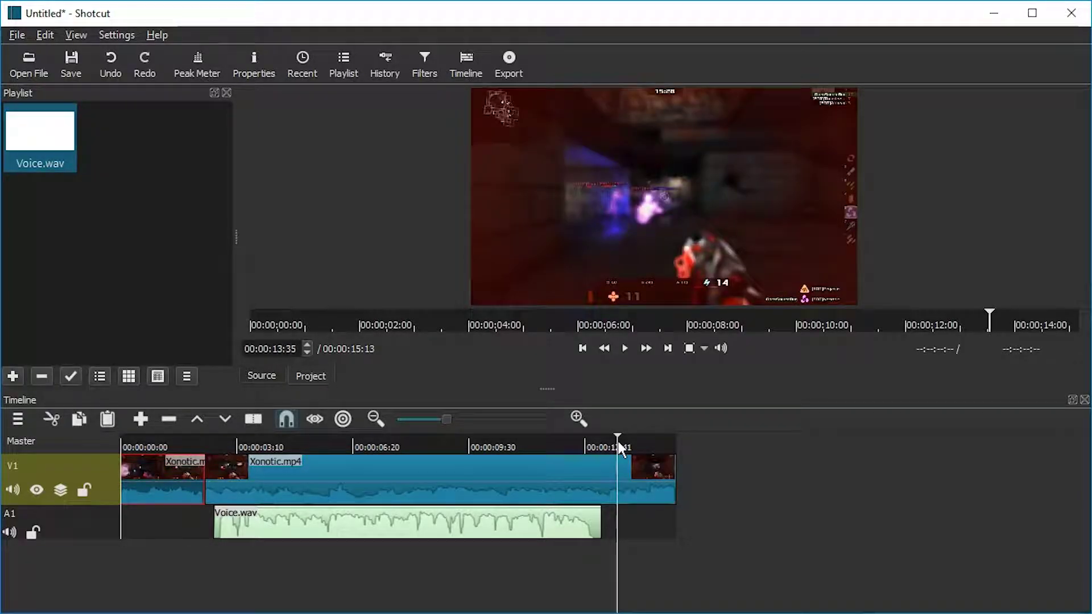
left_click(613, 445)
key("s")
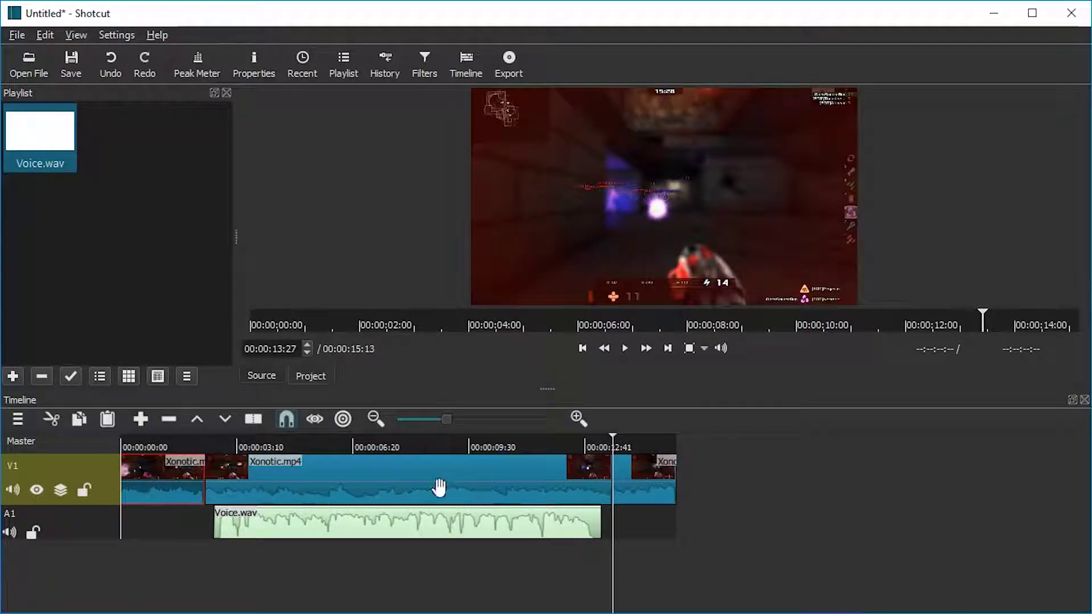
Add the Mute audio filter to the Xonotic.mp4 segment above the voice recording
left_click(317, 475)
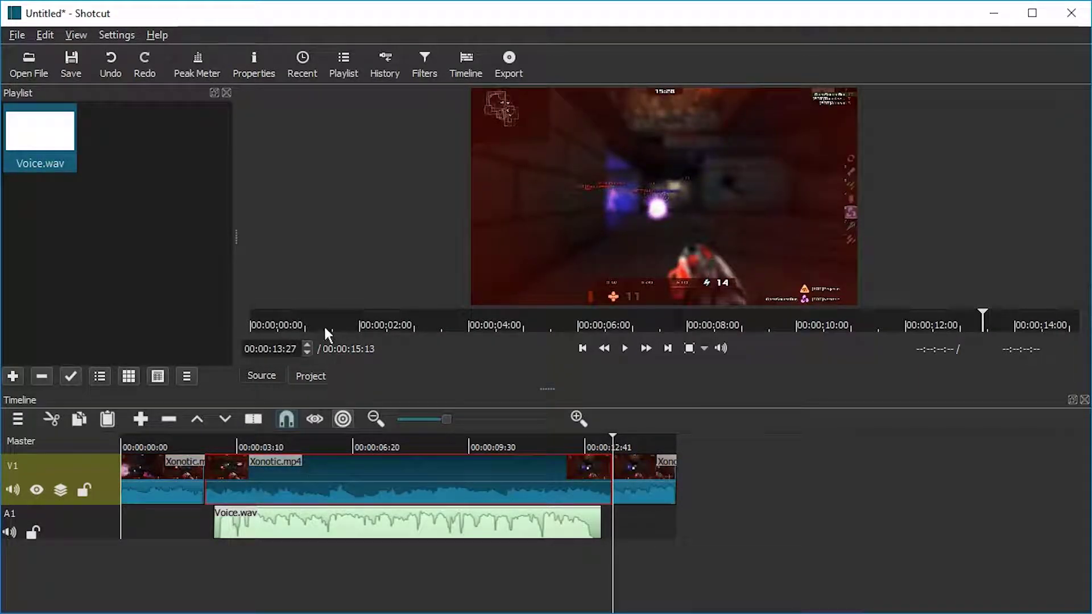
left_click(314, 419)
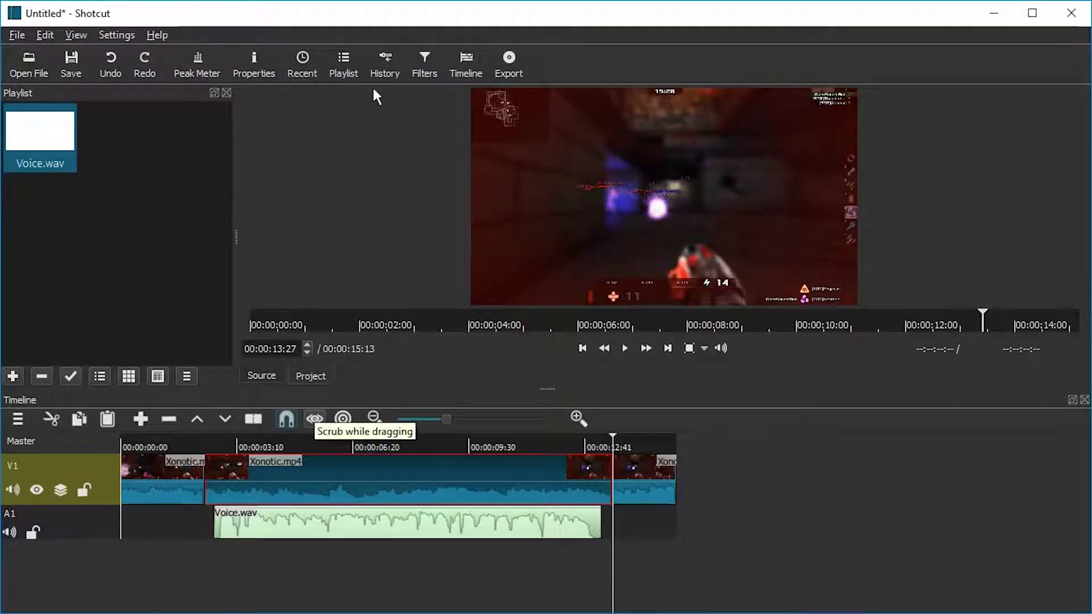
left_click(437, 59)
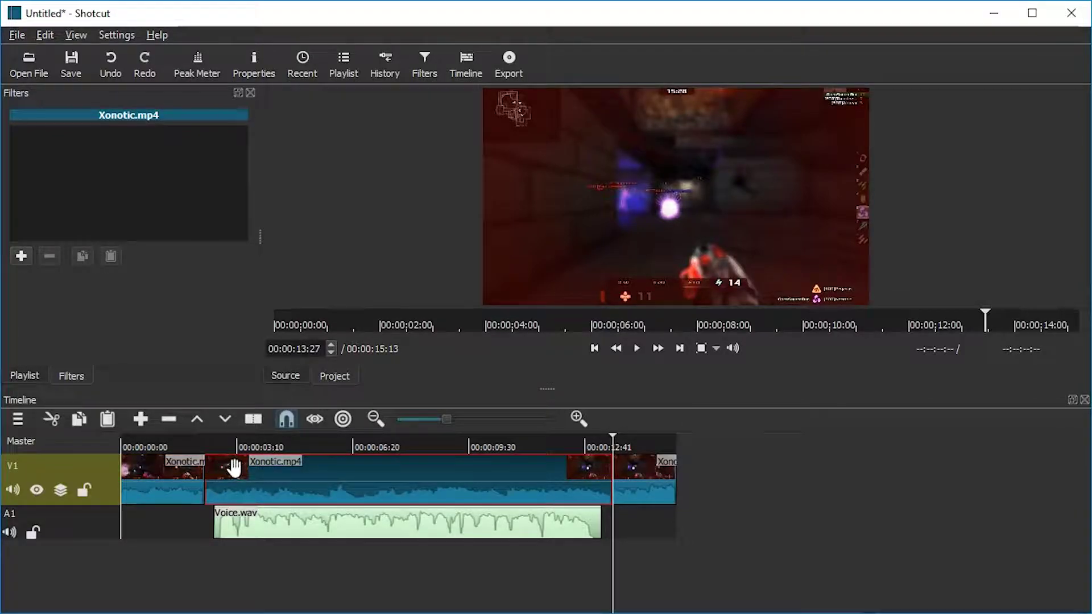
left_click(22, 256)
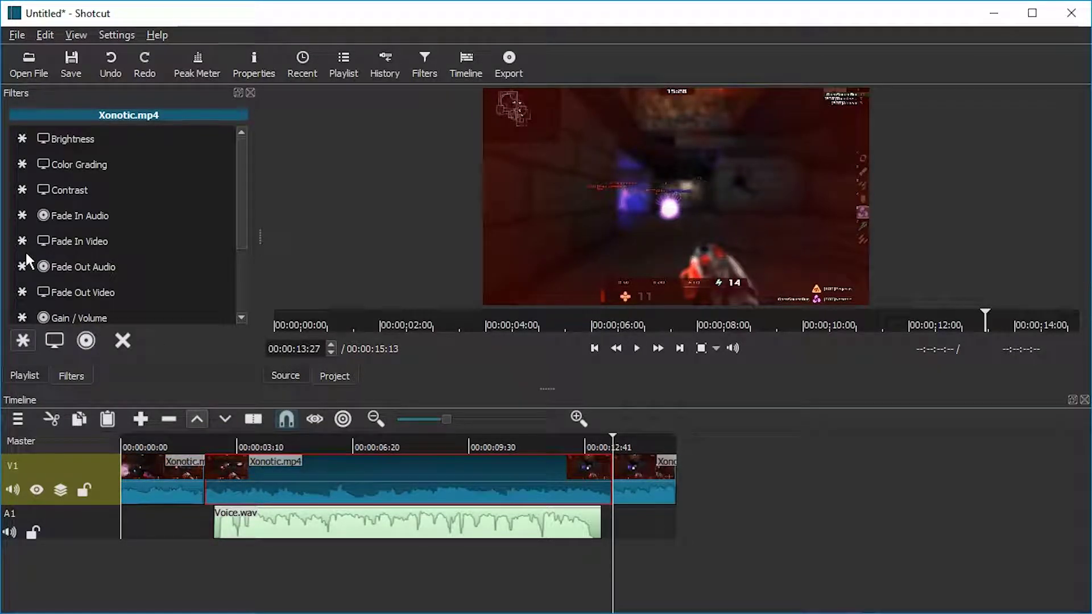
left_click(91, 339)
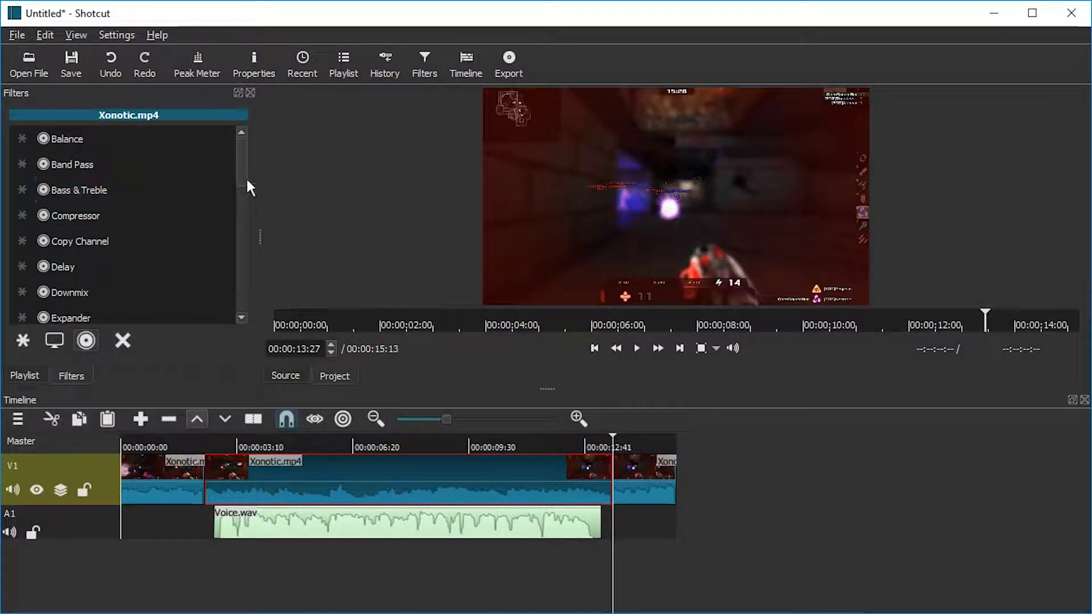
left_click_drag(246, 177, 241, 271)
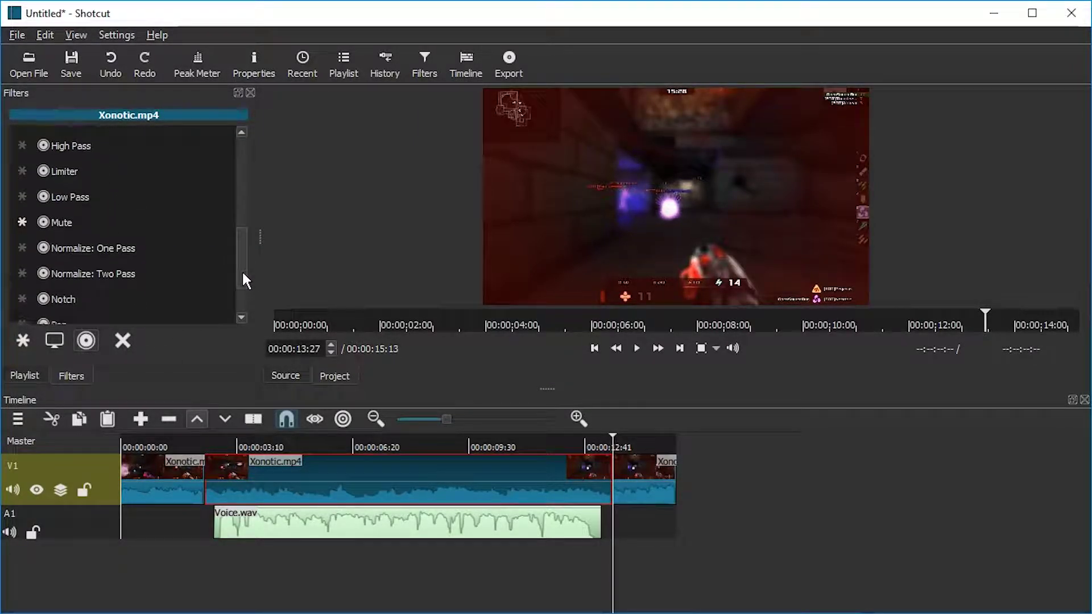
left_click(60, 220)
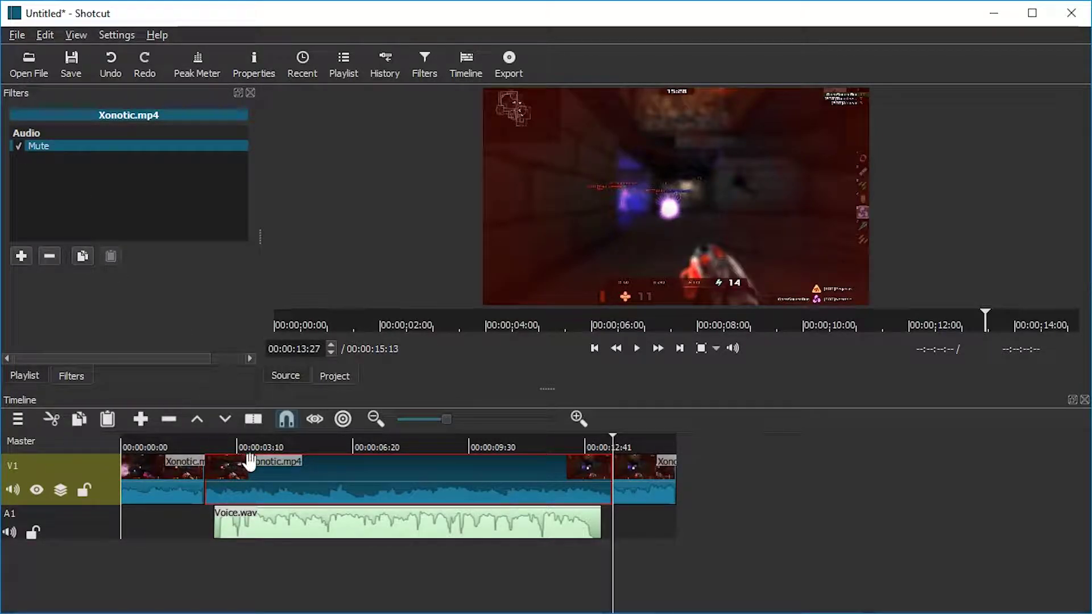
Play the timeline from its start to hear the voice recording over the muted game segment
left_click(182, 517)
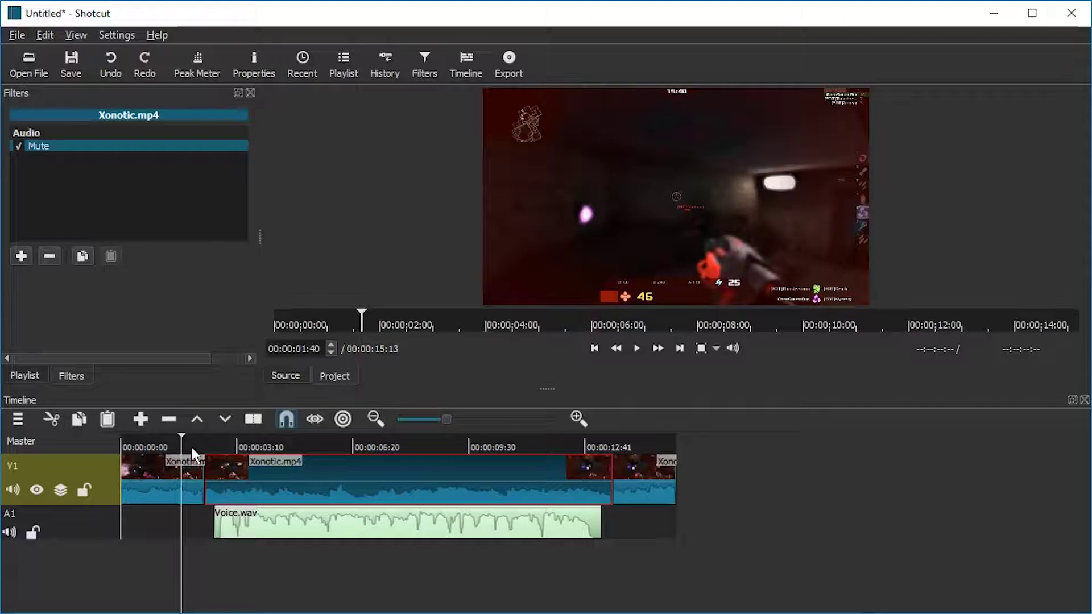
left_click_drag(183, 447, 106, 445)
key("space")
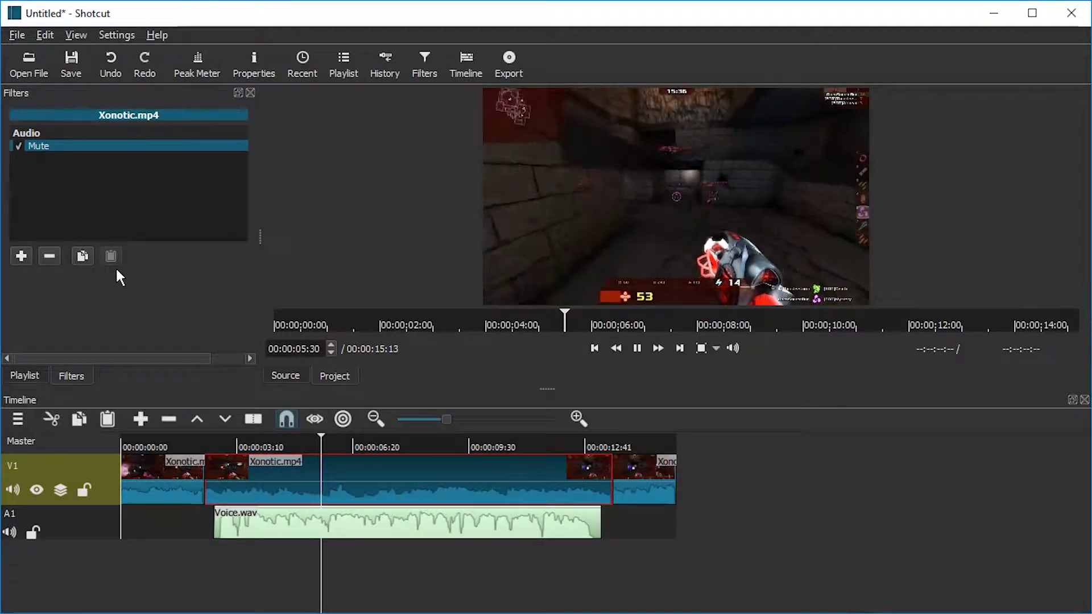
left_click(179, 571)
key("space")
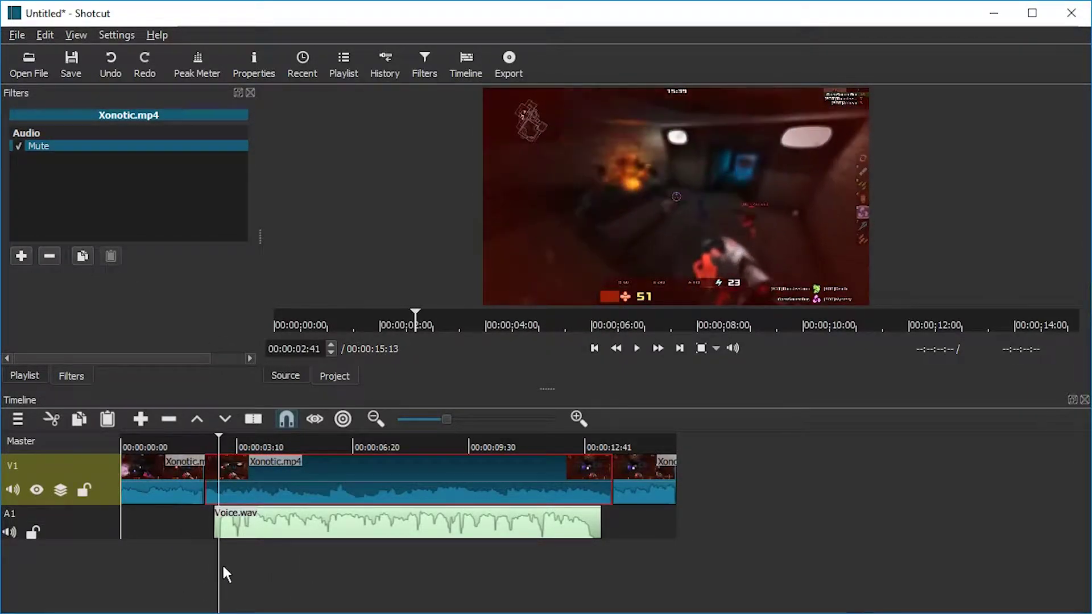
mouse_move(254, 445)
left_mouse_down()
mouse_move(329, 446)
mouse_move(273, 447)
left_mouse_up()
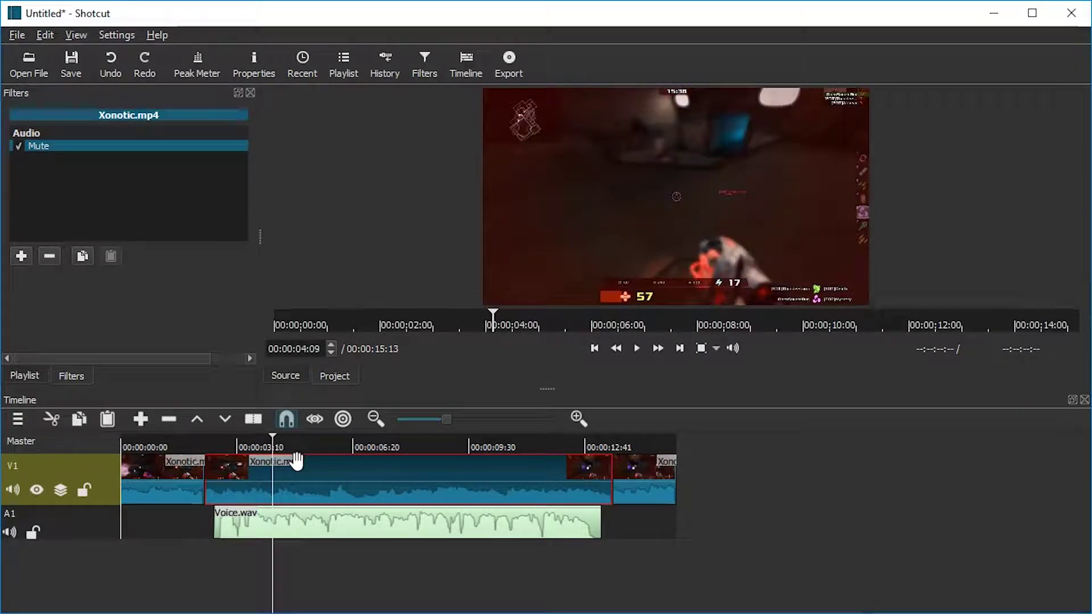
Replace the Mute filter on the middle Xonotic.mp4 segment with a Gain / Volume filter set to -12 dB
left_click(51, 261)
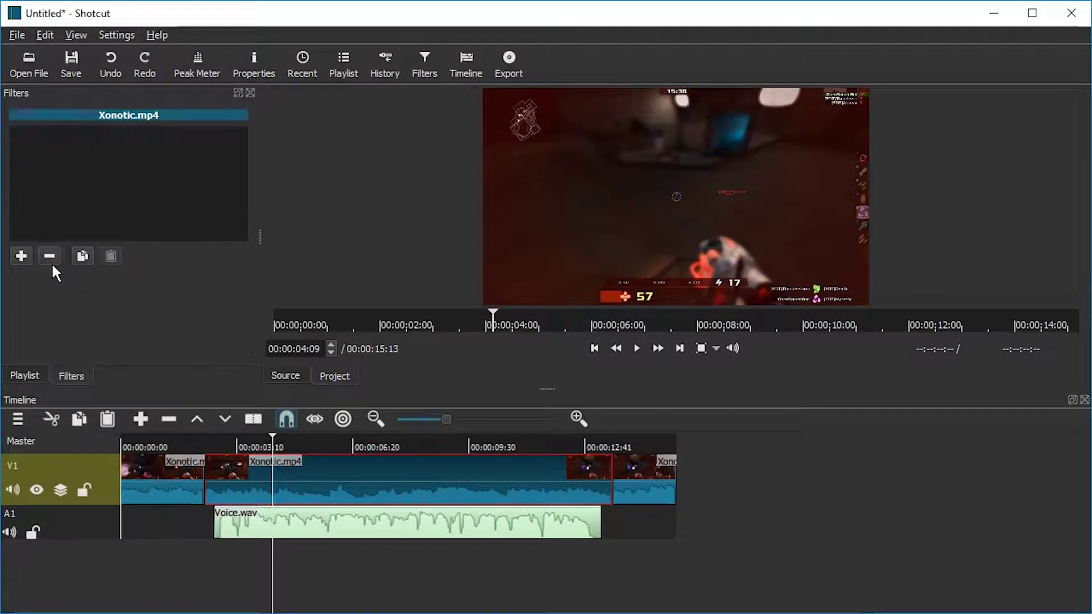
left_click(21, 255)
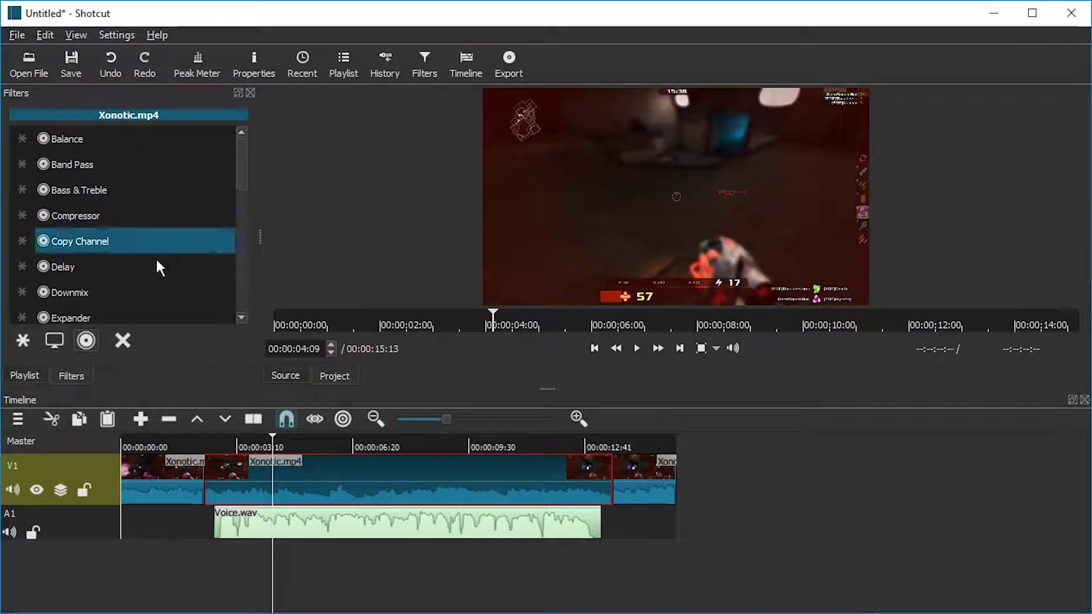
left_click_drag(243, 154, 242, 209)
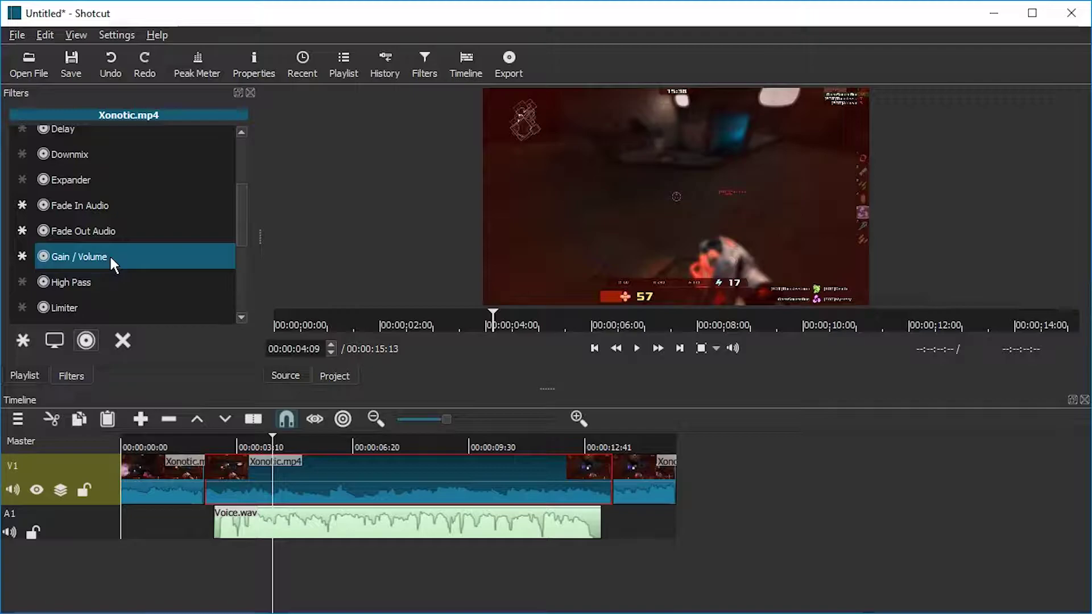
left_click(108, 259)
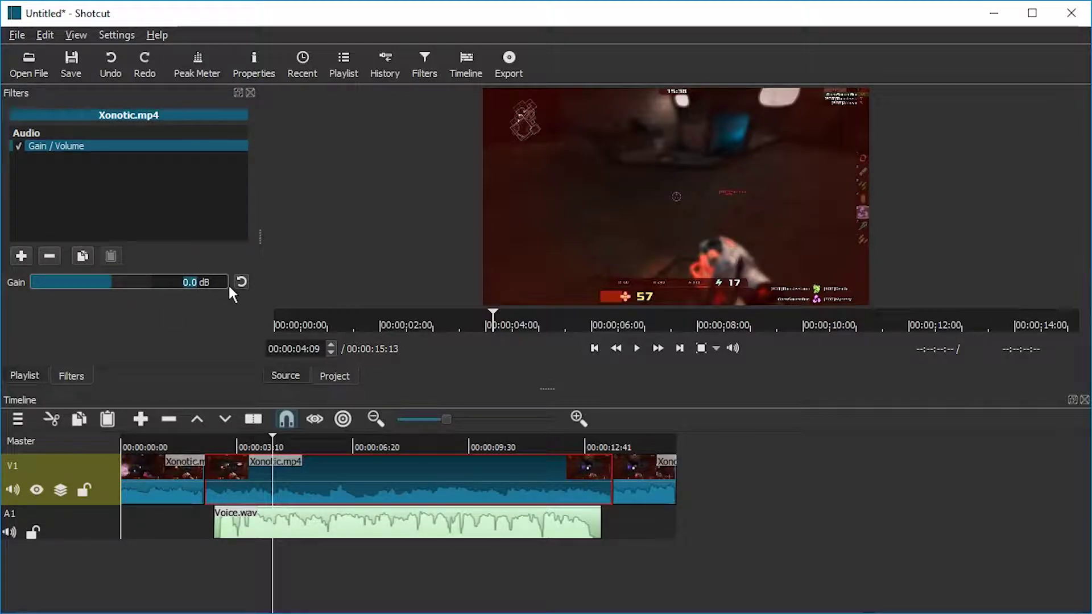
type("-12")
key("Return")
Play the timeline from its start and set the middle Xonotic.mp4 segment's gain to -18 dB
left_click_drag(186, 446, 123, 447)
key("space")
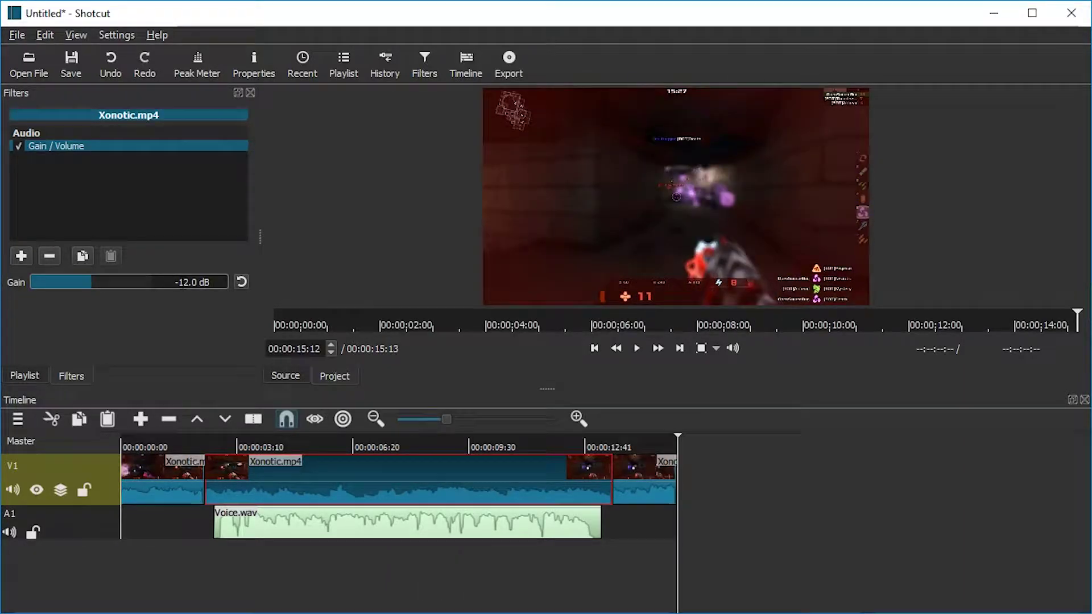
double_click(184, 283)
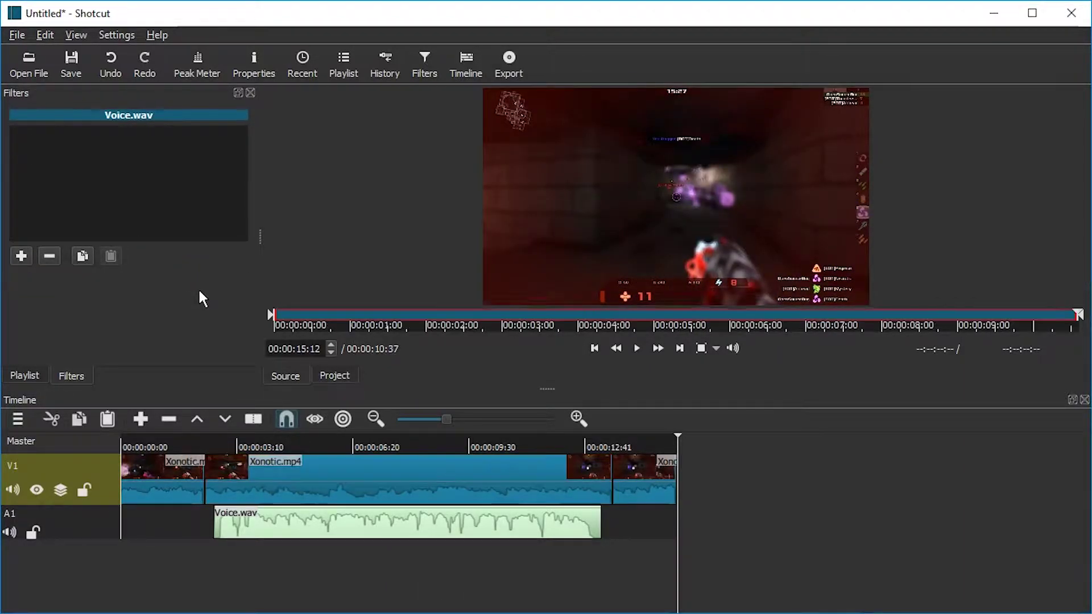
left_click(391, 456)
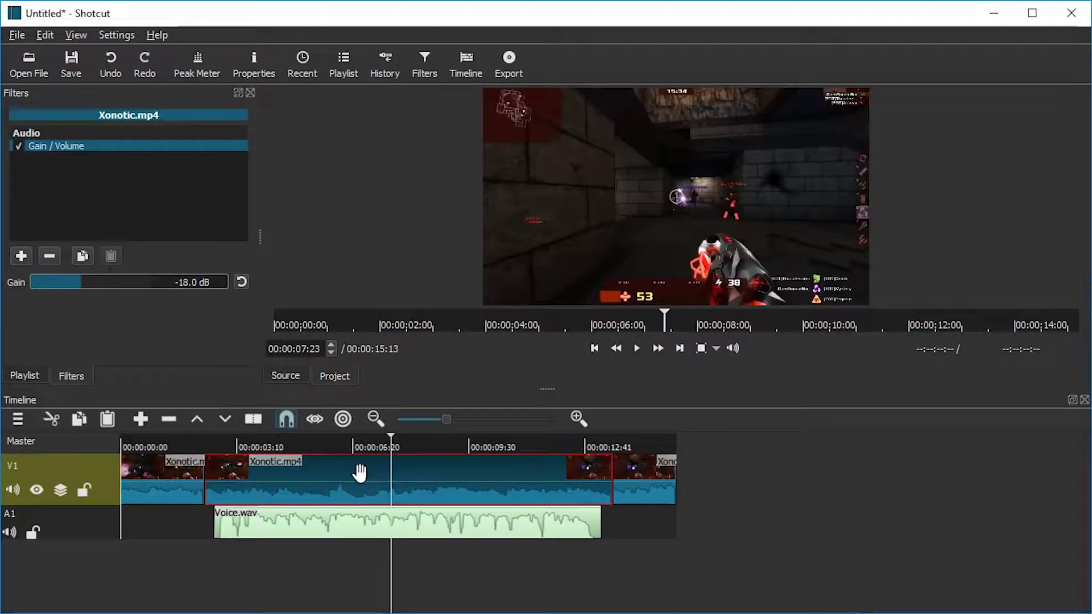
Remove the Fade In Audio filter from Voice.wav and add a Gain / Volume filter set to -3 dB
left_click(371, 531)
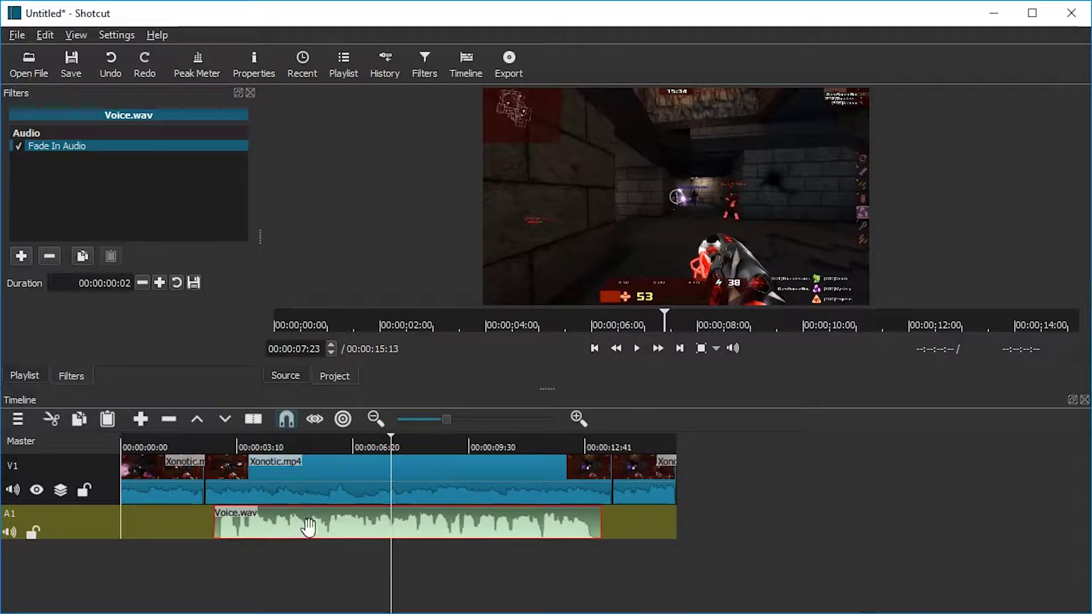
left_click(53, 253)
left_click(21, 256)
scroll(119, 219, "down", 1)
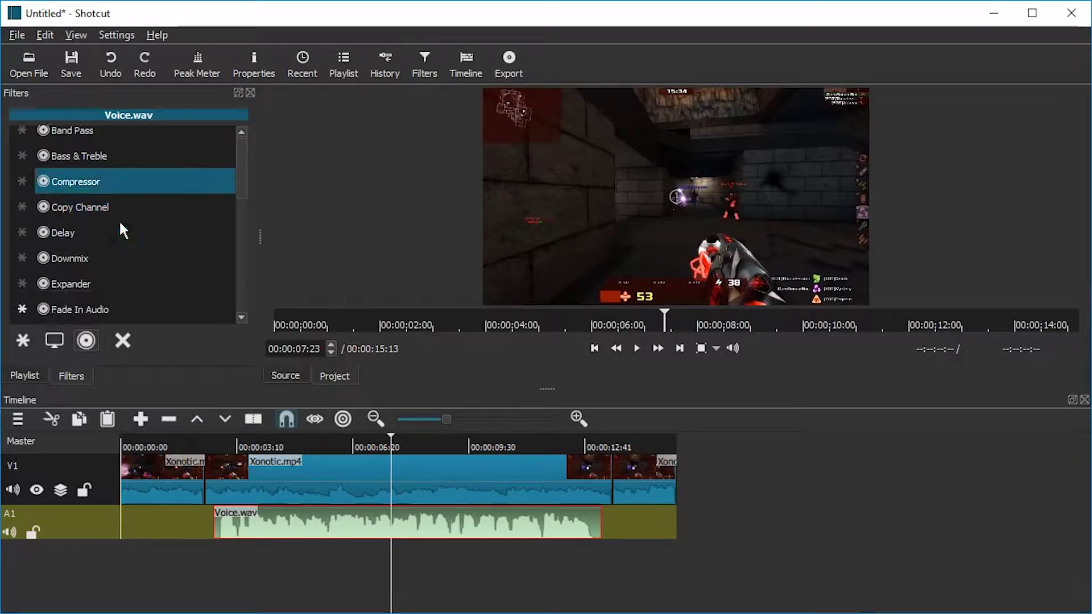
scroll(121, 227, "down", 2)
left_click(99, 250)
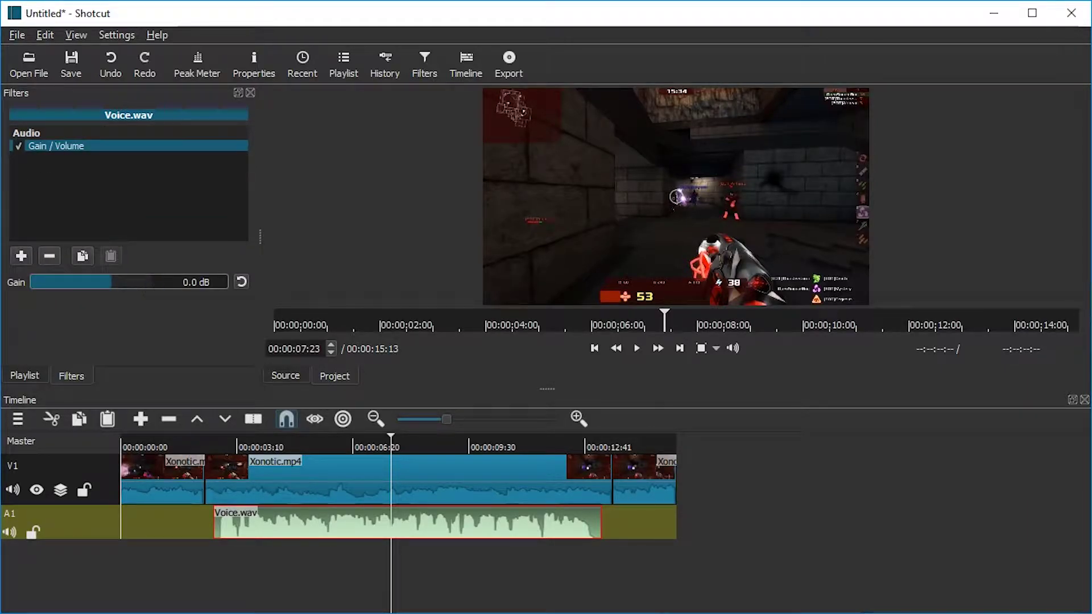
type("-5")
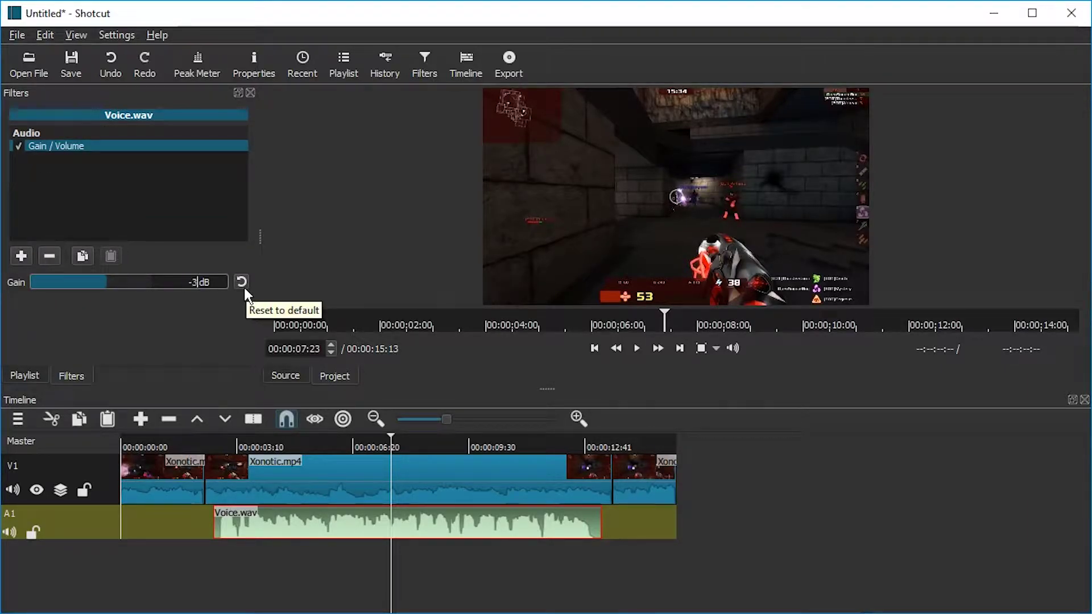
key("Return")
Play the timeline from near its start to hear the adjusted audio mix, and enlarge the video preview
left_click(192, 445)
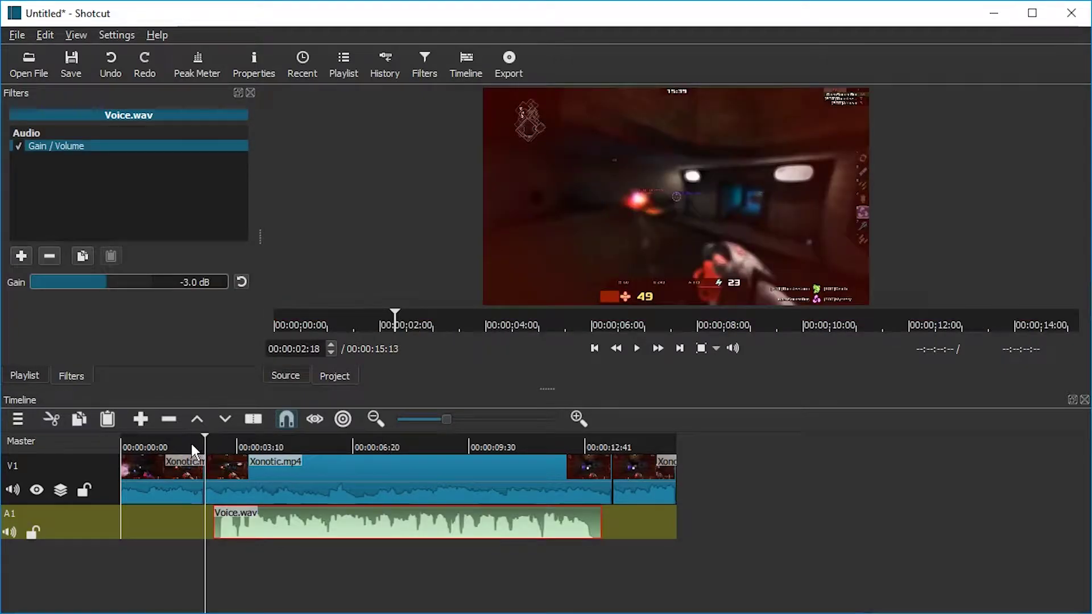
left_click(252, 467)
left_click(269, 520)
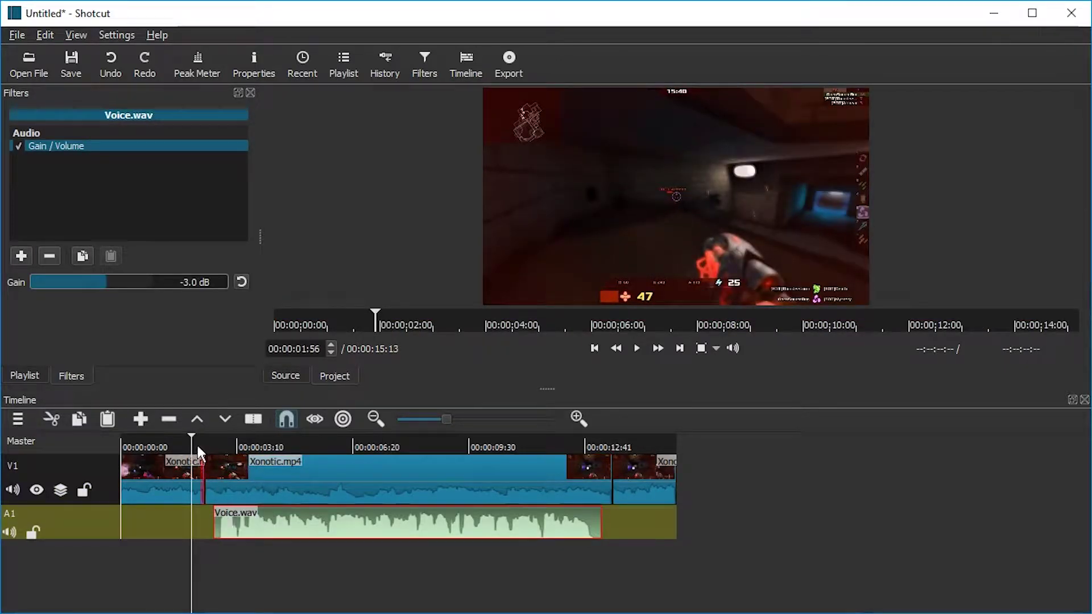
left_click_drag(197, 446, 149, 443)
key("space")
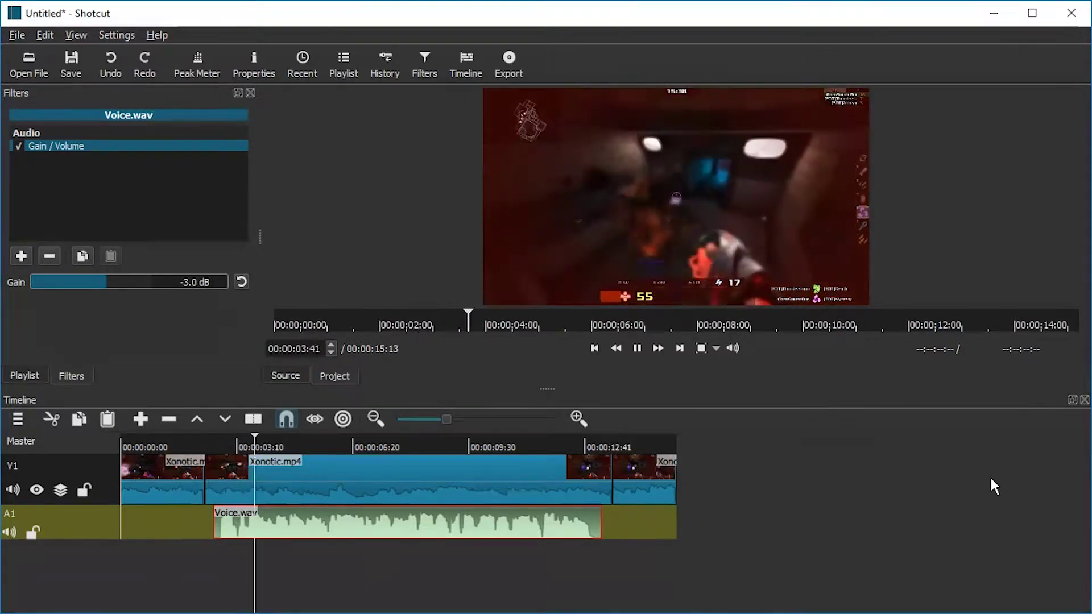
left_click_drag(546, 390, 545, 431)
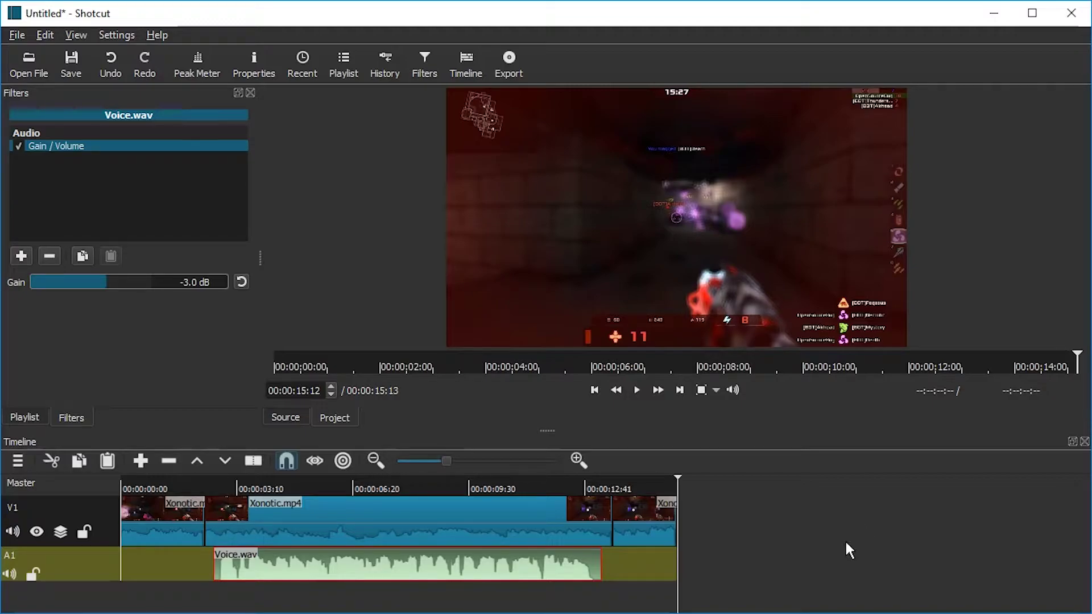
Export the timeline as Muted.mp4 to the ShotcutMute folder and select its export job
left_click(525, 63)
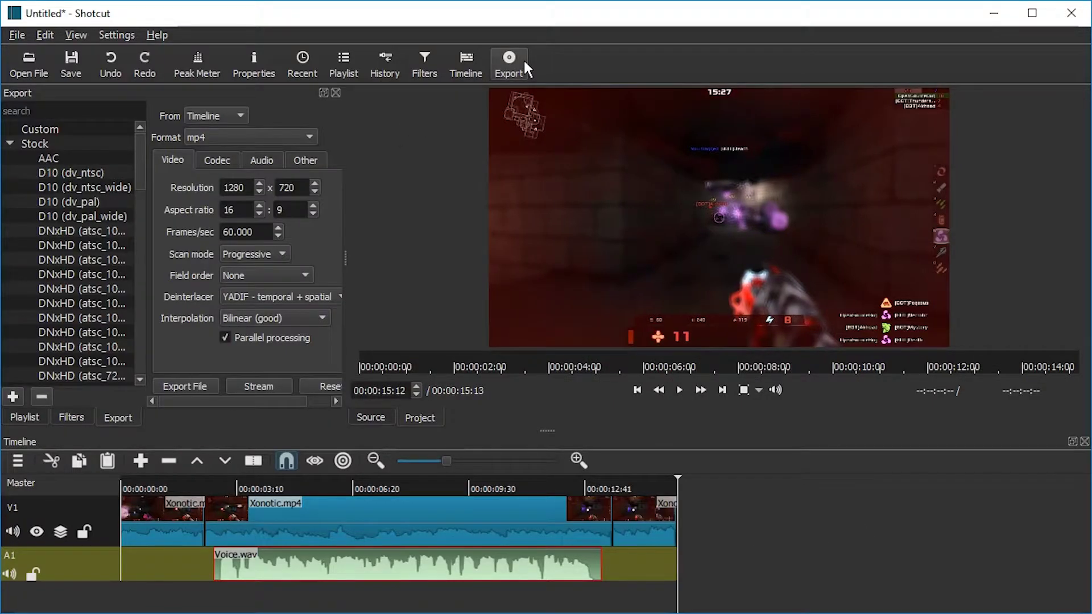
left_click(188, 384)
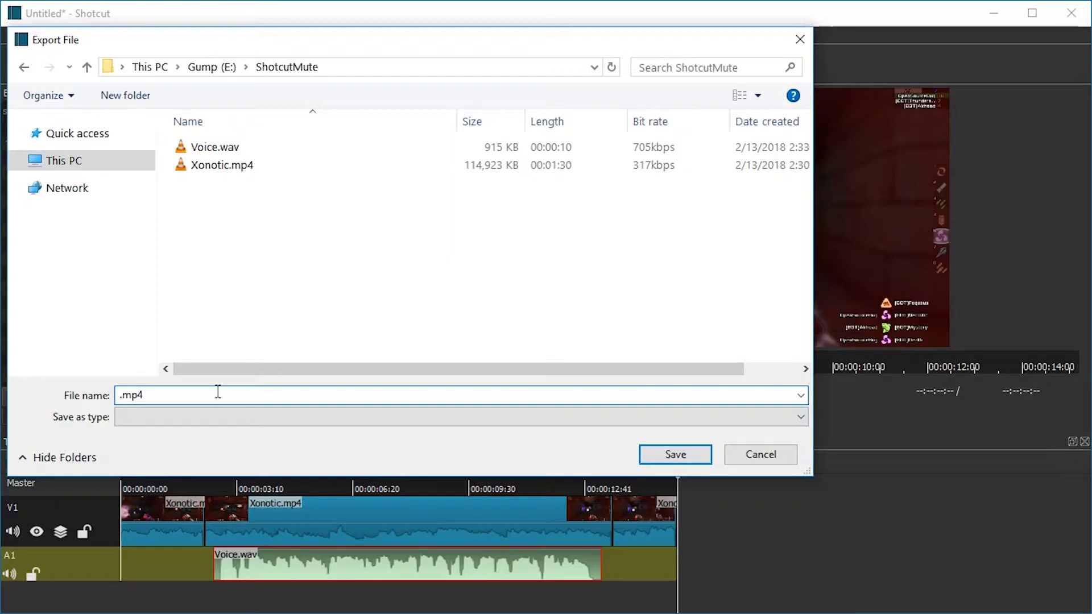
type("Muted")
key("Tab")
double_click(209, 391)
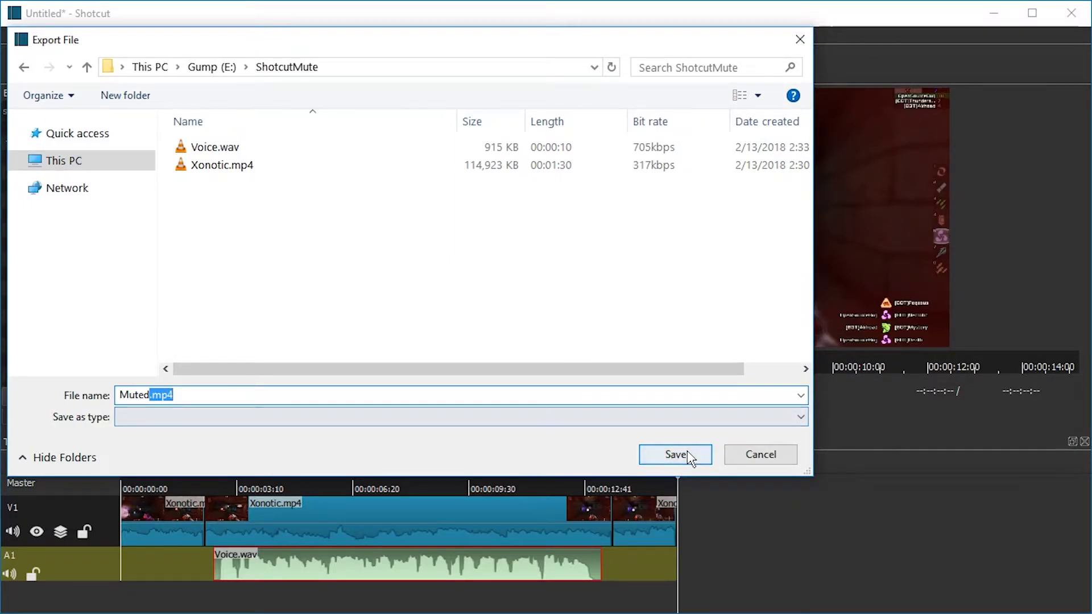
left_click(687, 451)
left_click(961, 107)
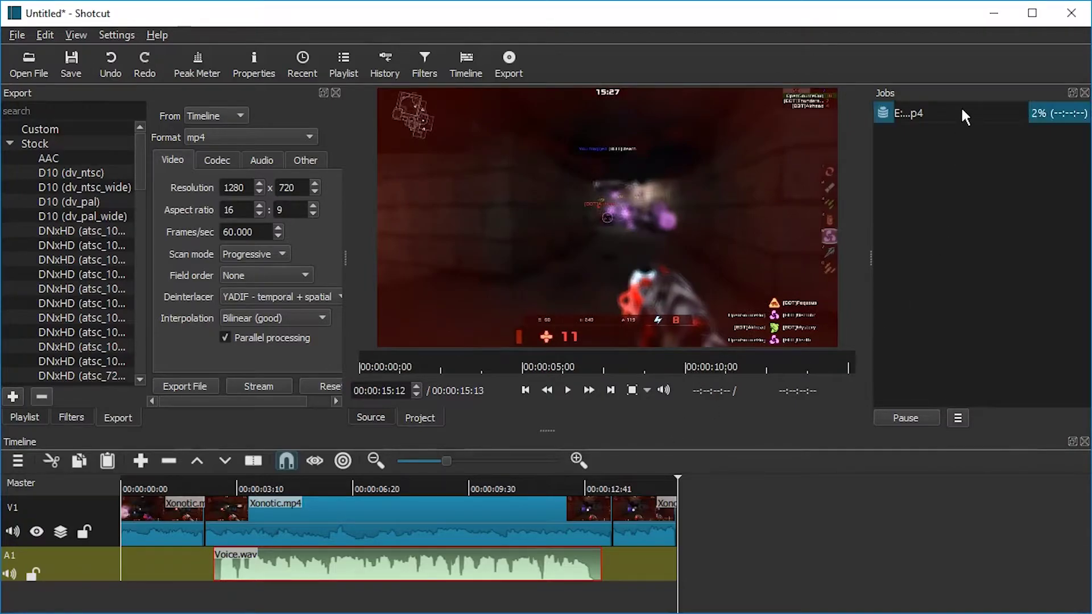